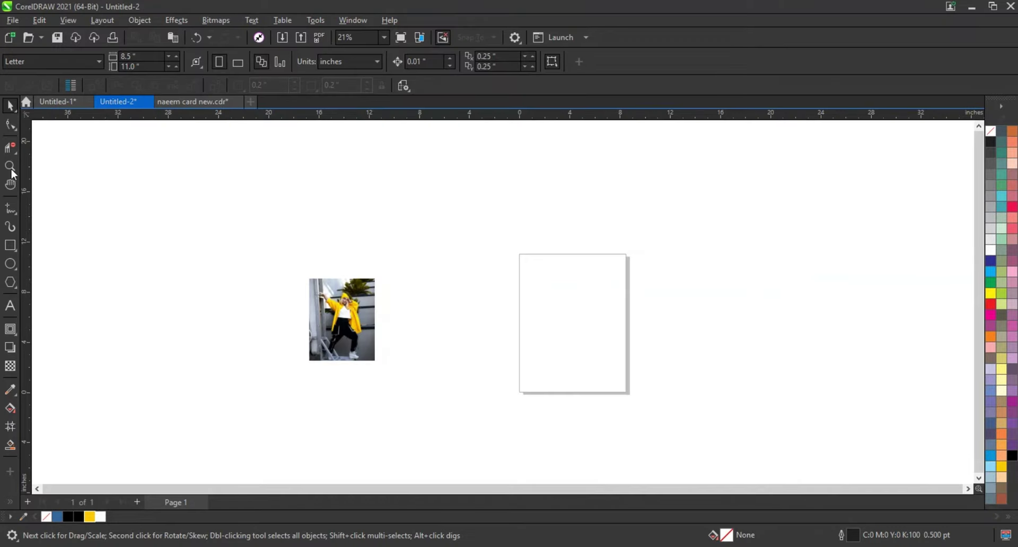
Draw a large square left of the photo and give it a 4 pt outline.
click(10, 166)
drag(98, 238, 355, 388)
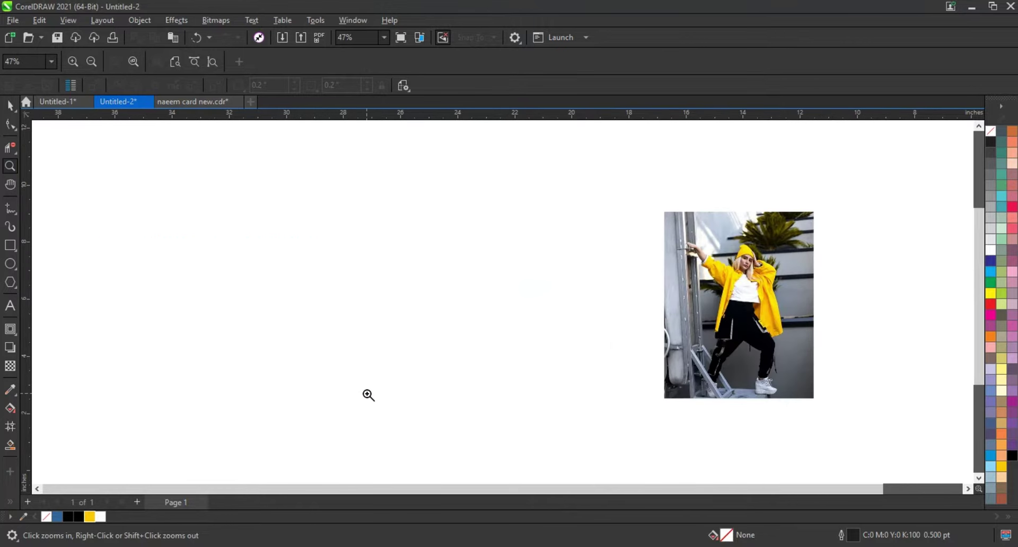
click(10, 244)
drag(244, 153, 403, 459)
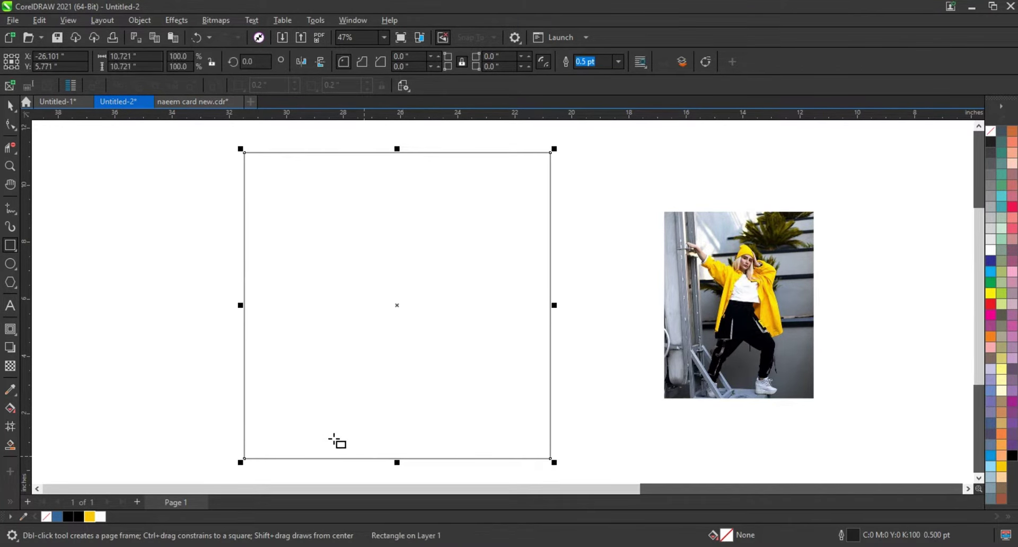
click(618, 62)
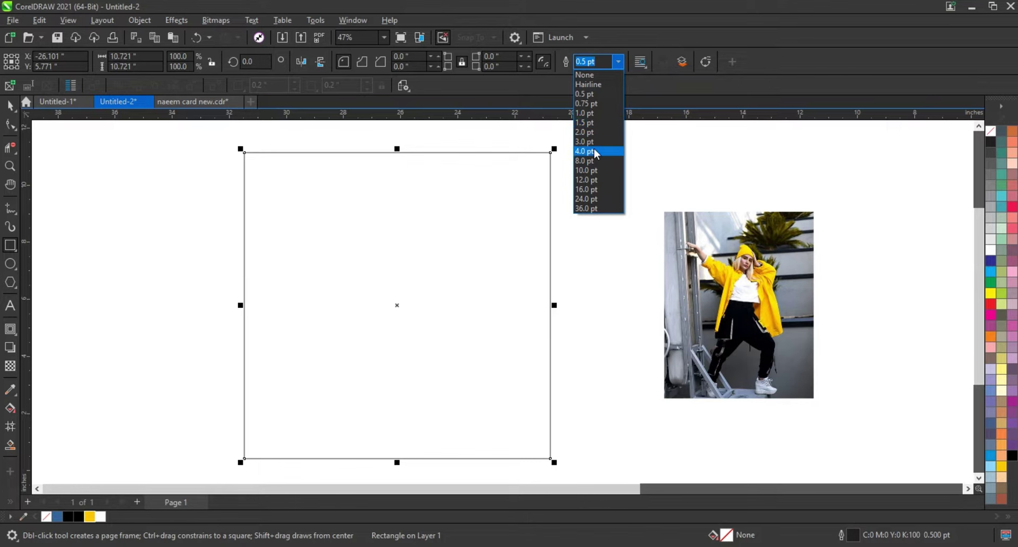
click(596, 153)
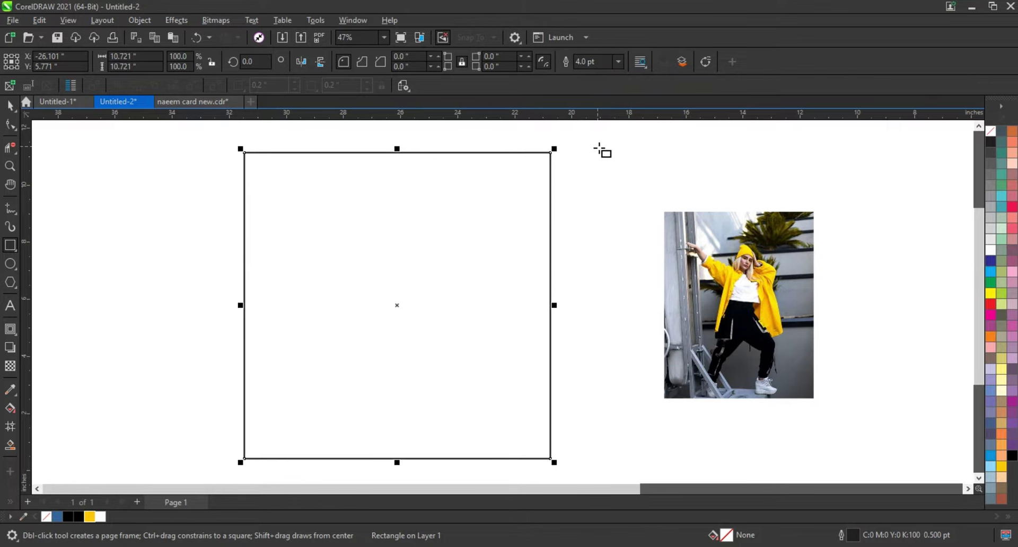
Draw a circle inside the square and centre it horizontally and vertically on it.
click(10, 264)
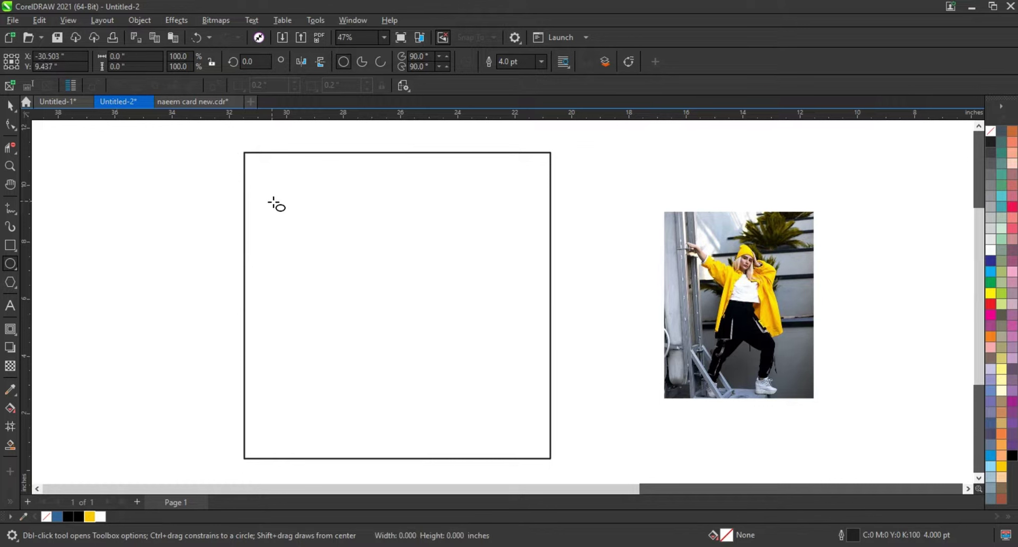
drag(272, 202, 375, 427)
click(10, 105)
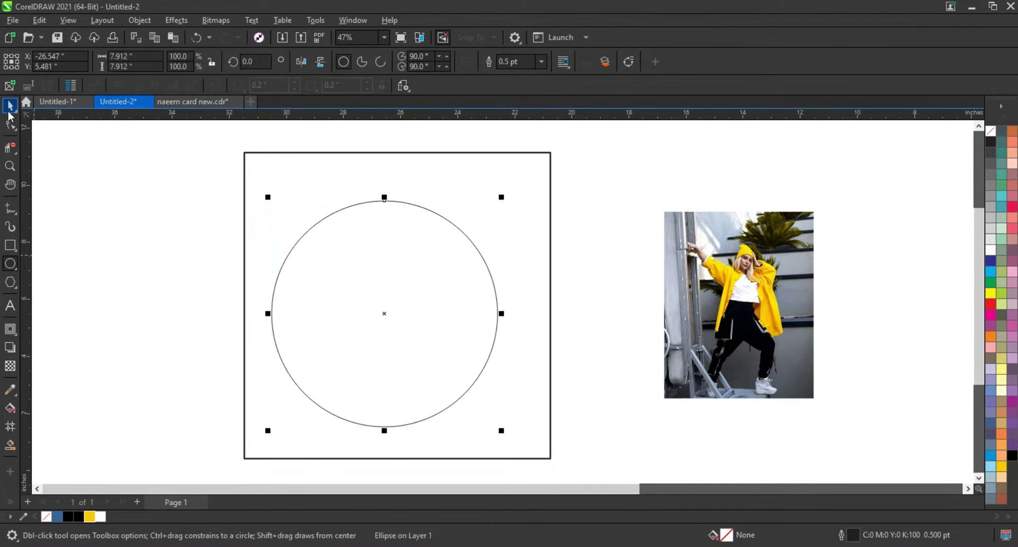
shift+click(530, 226)
key(c)
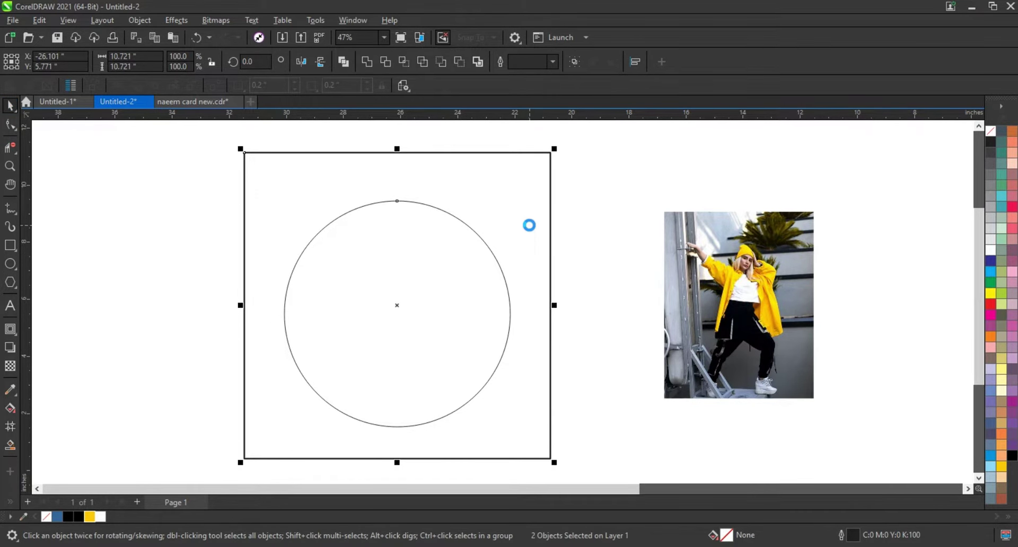
key(e)
Enlarge the circle slightly from its corner.
click(561, 250)
key(Tab)
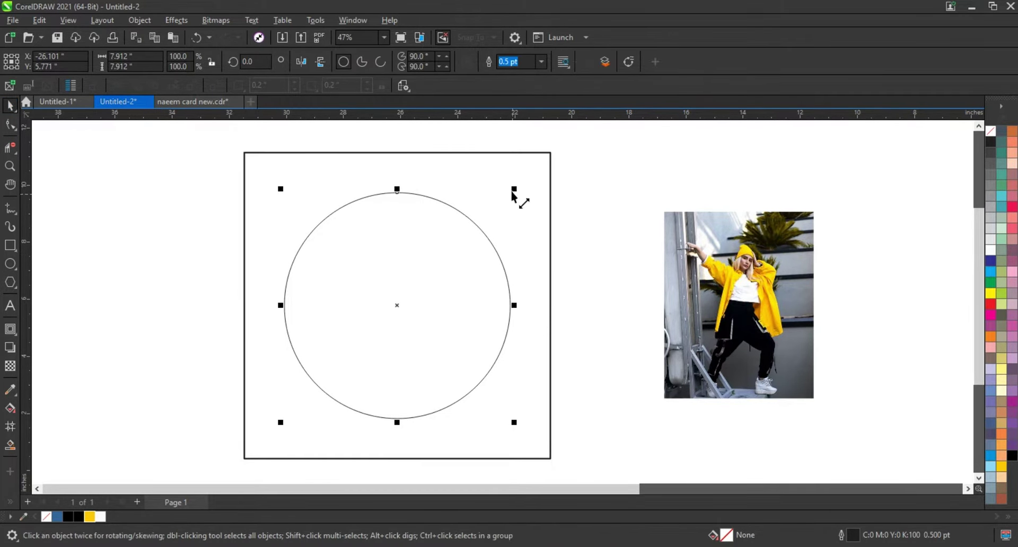
drag(513, 189, 518, 185)
click(106, 269)
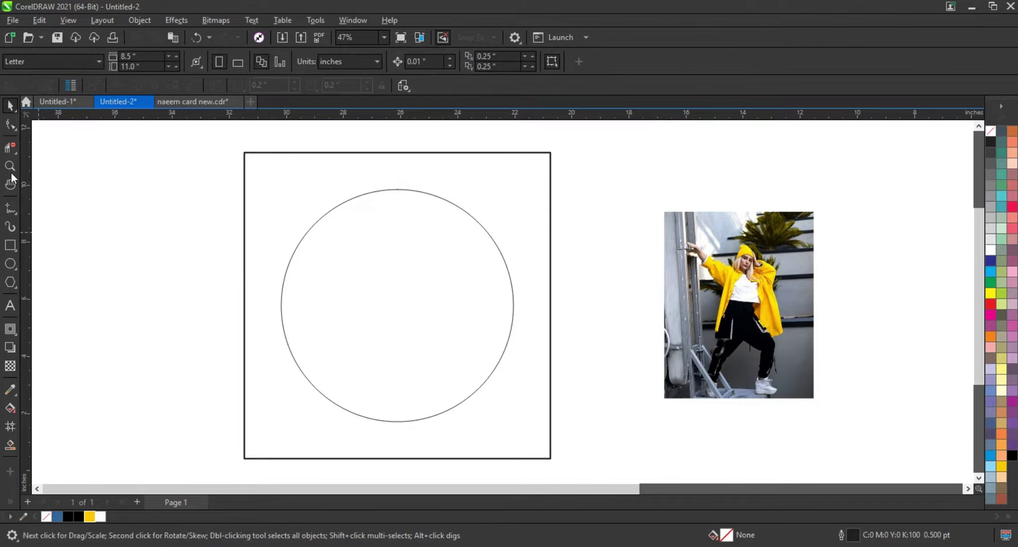
key(z)
drag(228, 153, 581, 440)
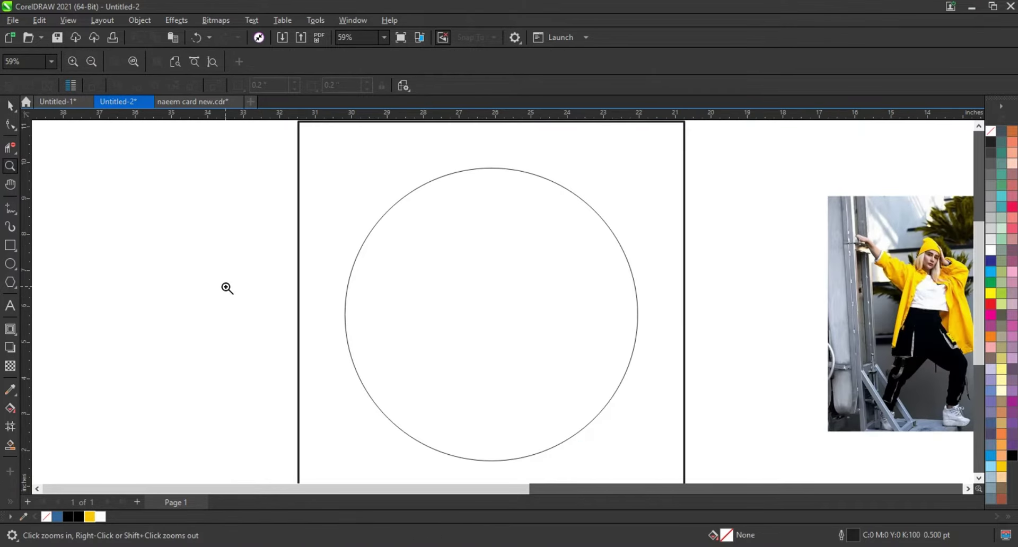
Give the circle a 3 pt outline.
click(10, 105)
click(423, 255)
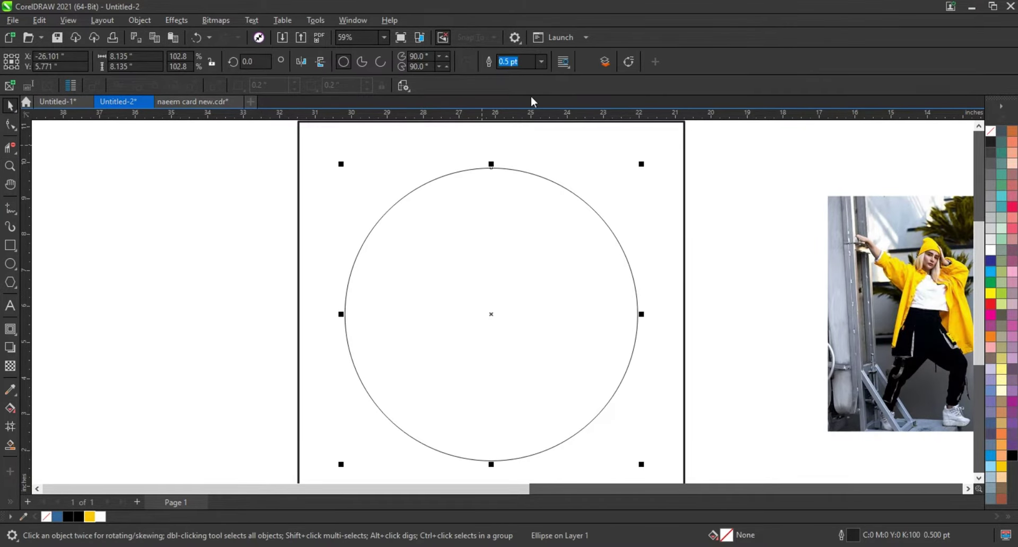
click(541, 63)
click(509, 142)
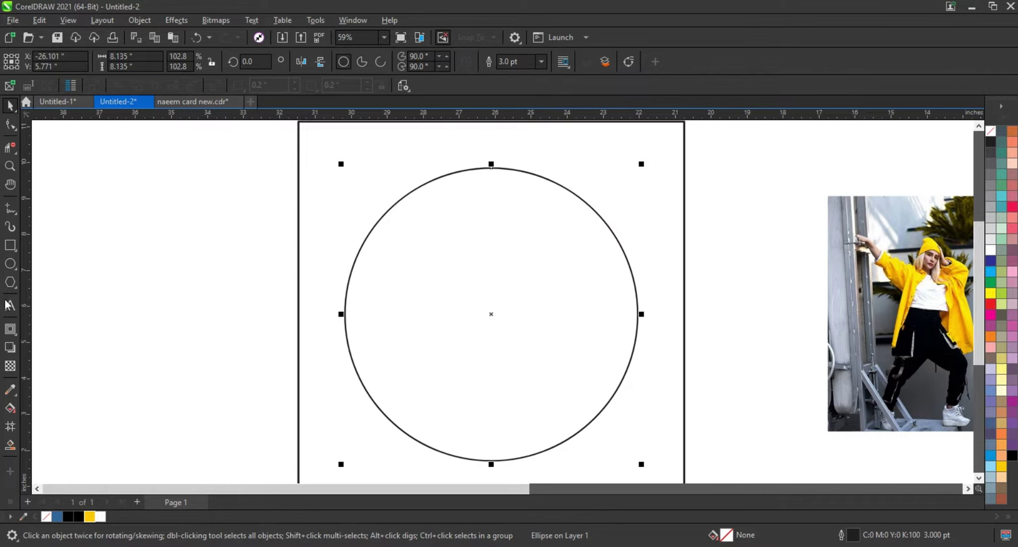
click(17, 339)
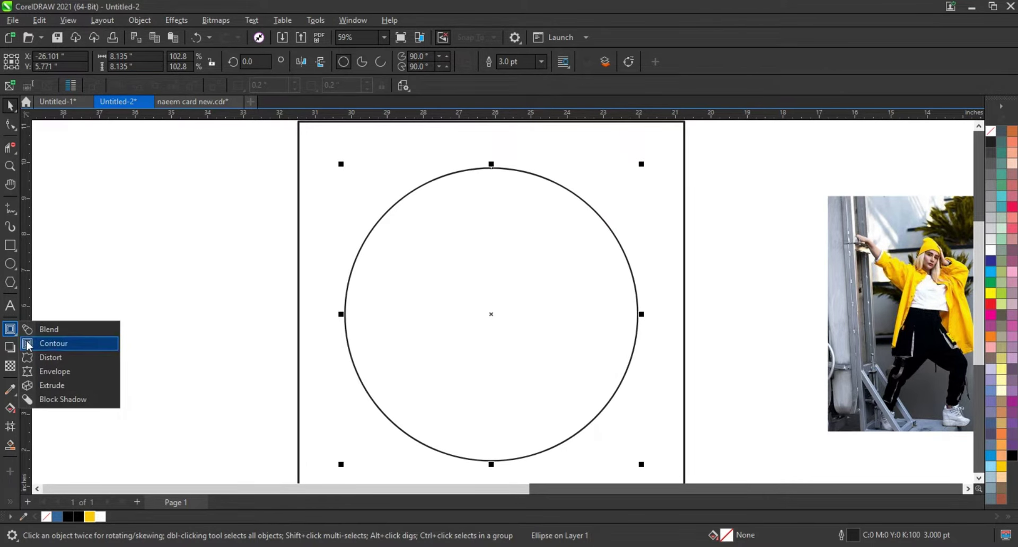
Add an inward contour to the circle, producing several evenly spaced rings.
click(39, 343)
drag(489, 168, 492, 228)
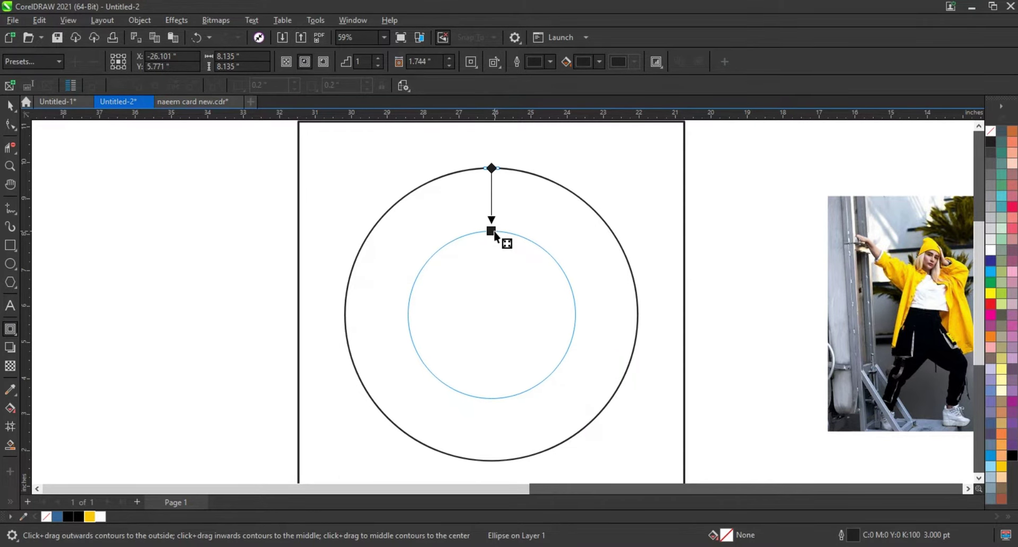
drag(492, 229, 492, 241)
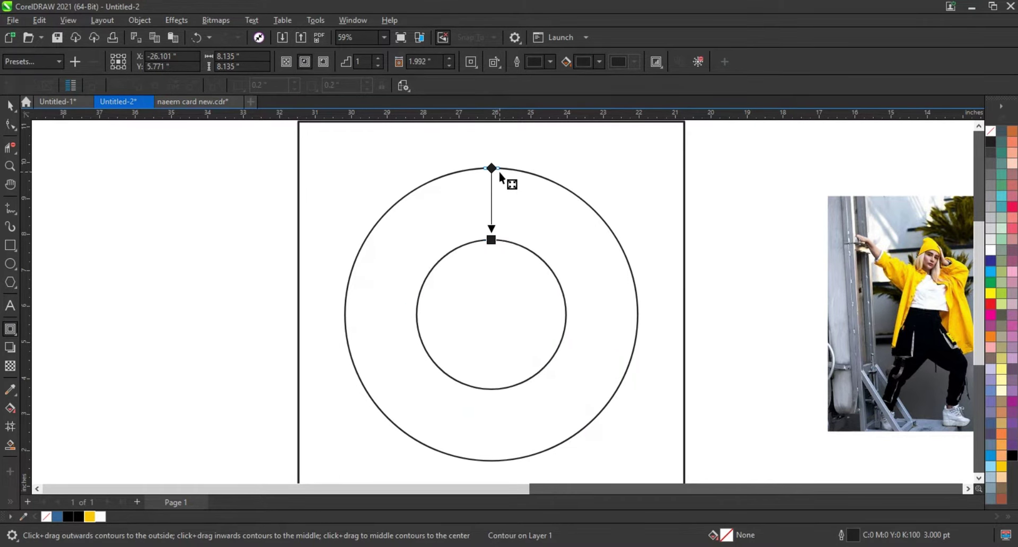
drag(491, 168, 491, 238)
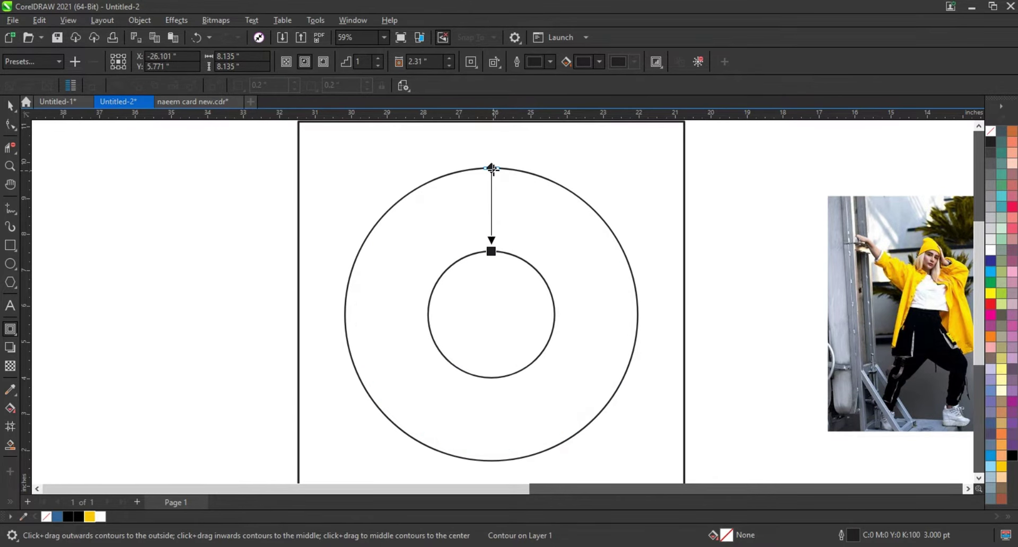
drag(492, 168, 491, 183)
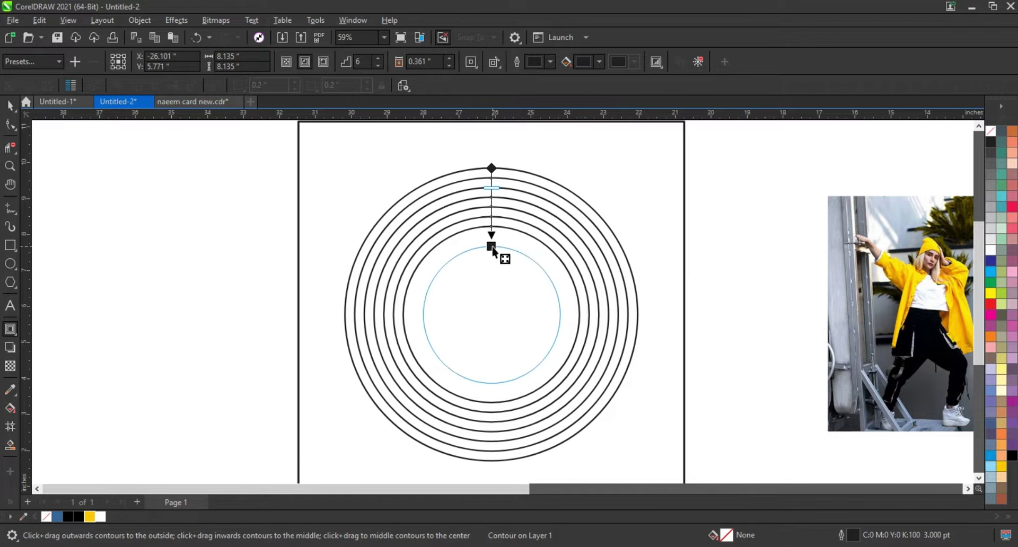
drag(492, 237, 492, 247)
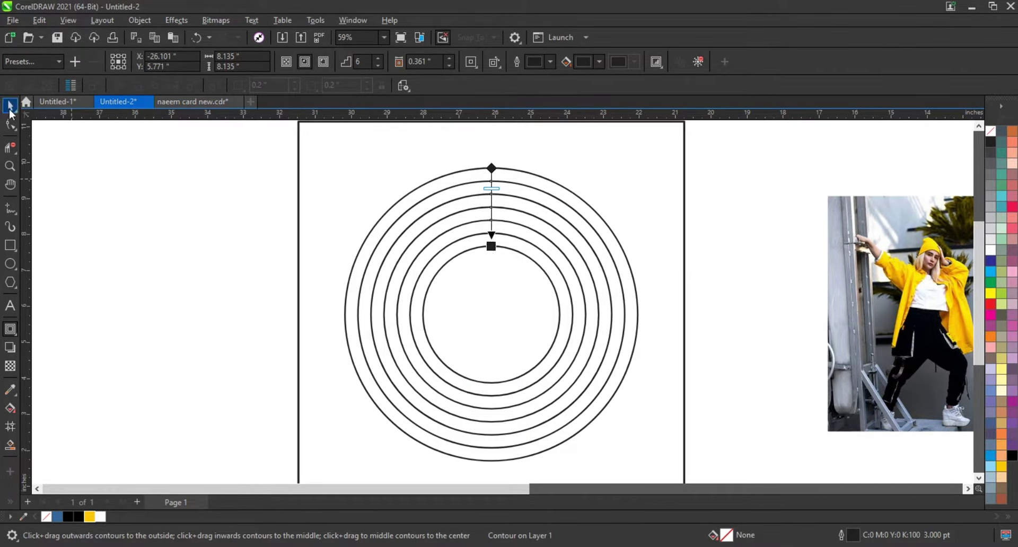
Break the contour apart and ungroup all rings into separate circles.
click(10, 109)
click(140, 21)
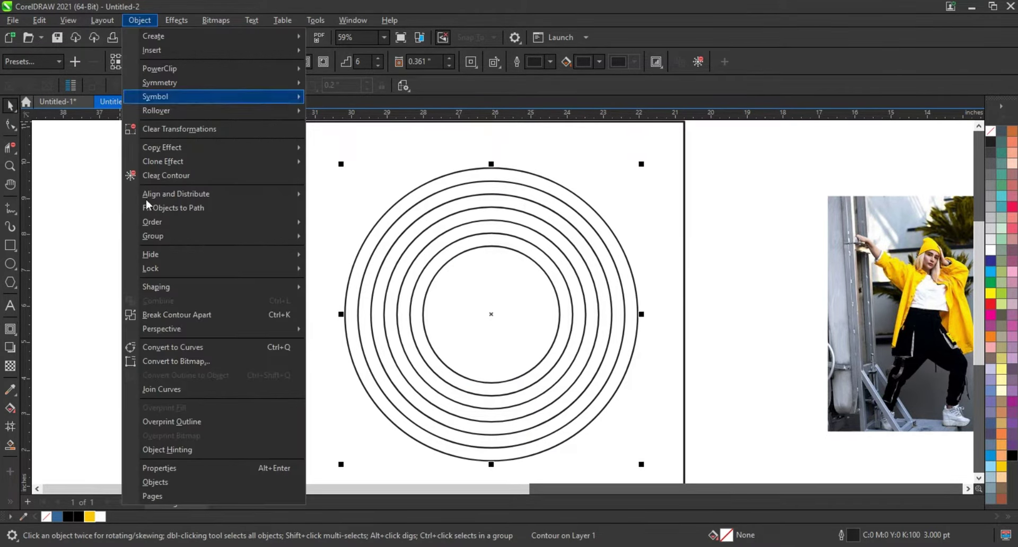
click(159, 314)
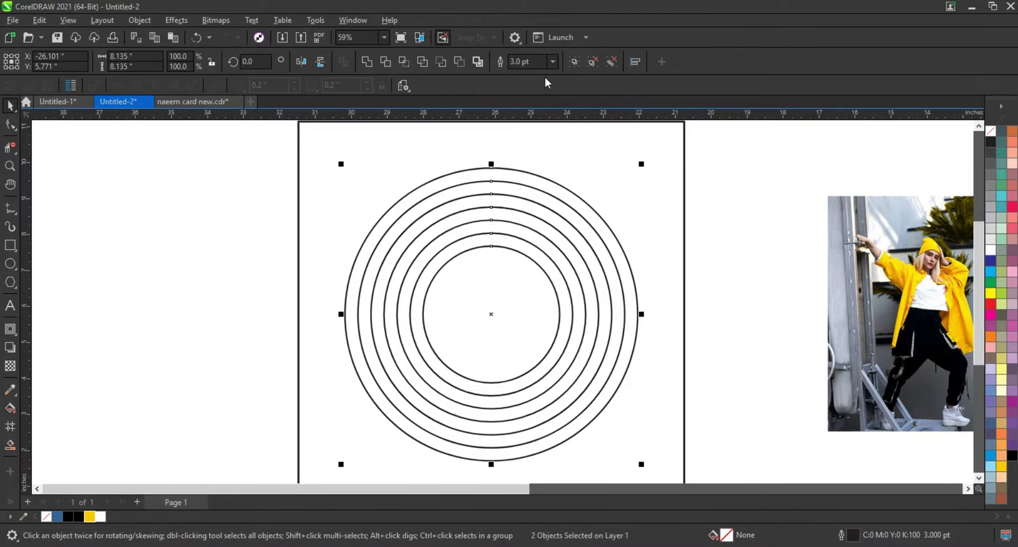
click(592, 64)
click(95, 257)
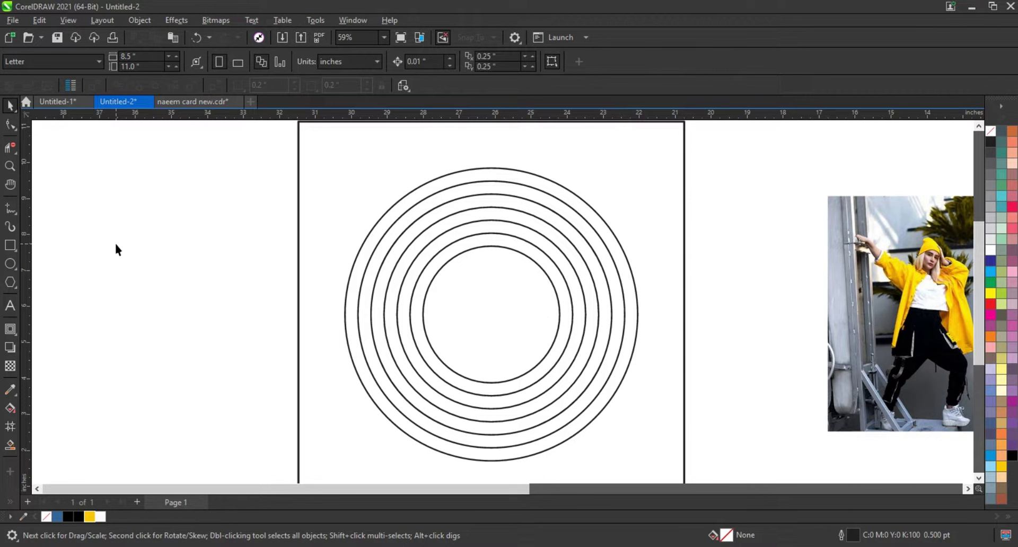
Draw a thin vertical bar through the rings and adjust its width and height.
click(12, 246)
drag(482, 153, 484, 468)
click(9, 105)
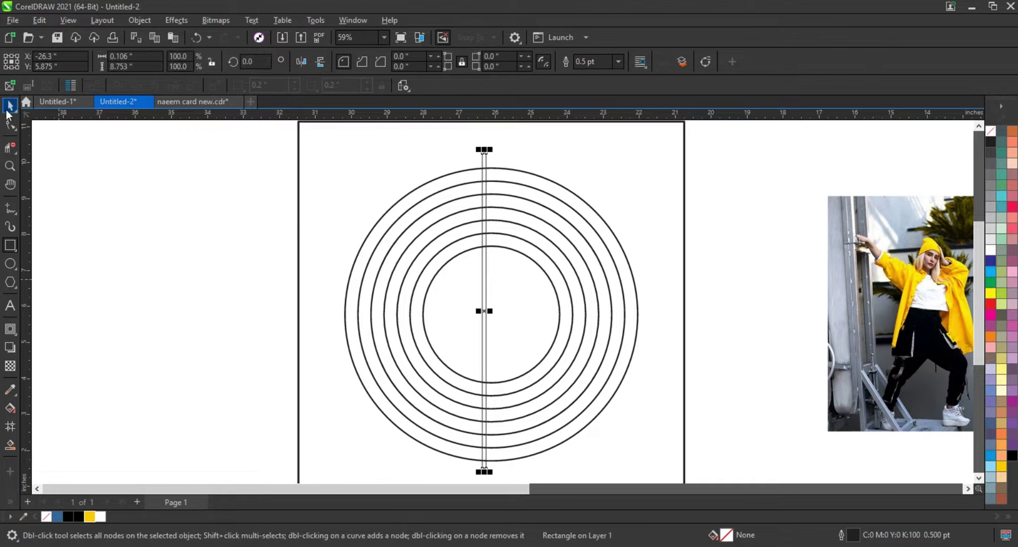
shift+click(524, 172)
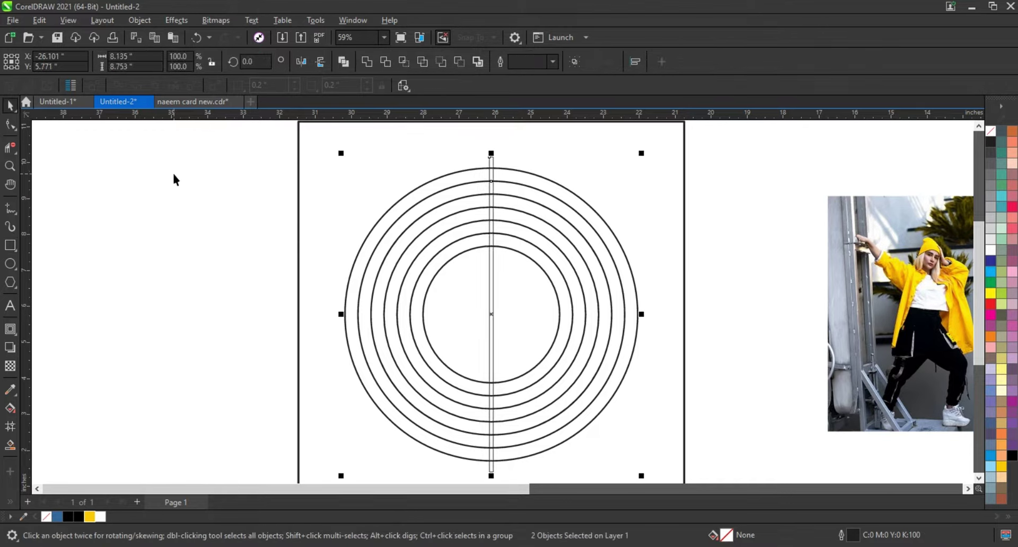
click(489, 288)
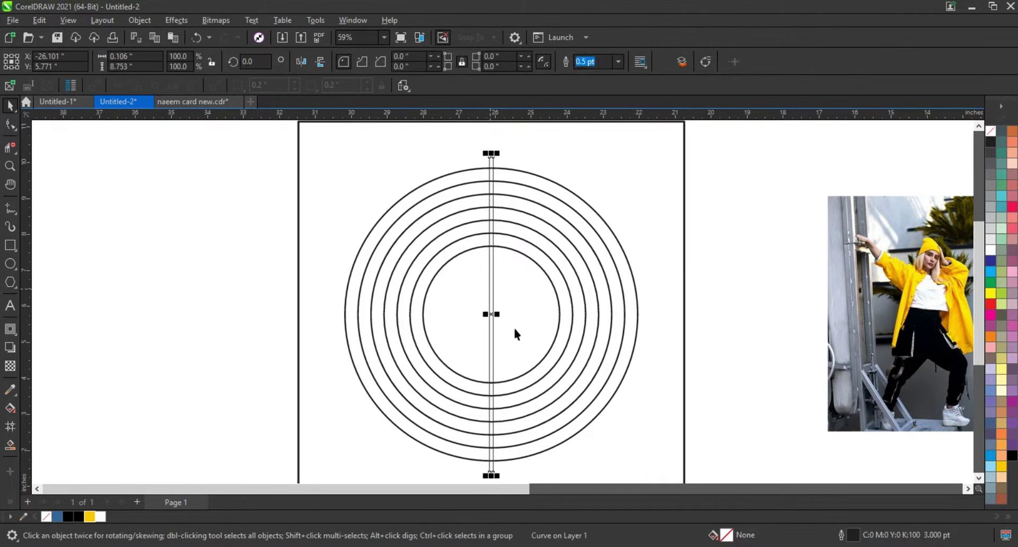
drag(496, 314, 500, 314)
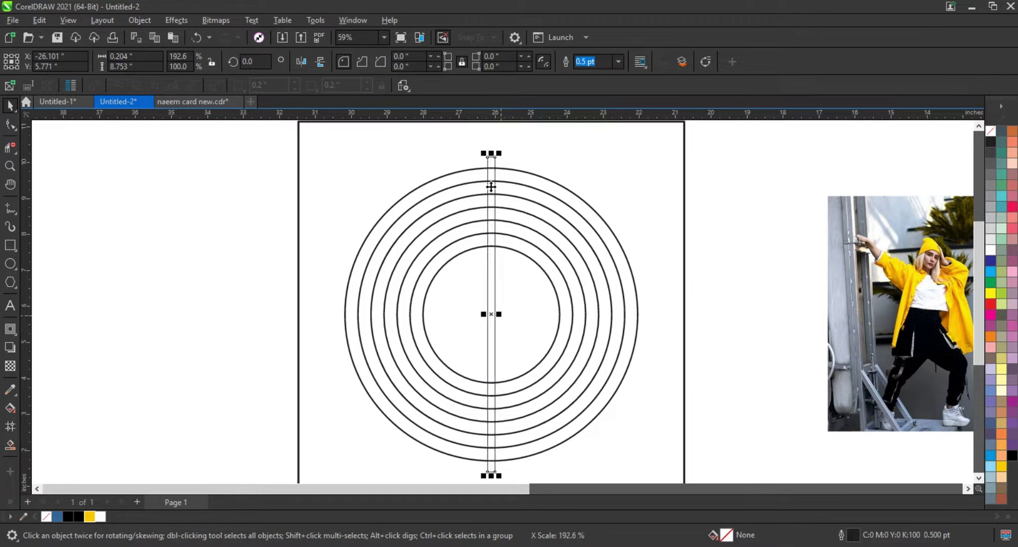
drag(490, 153, 491, 149)
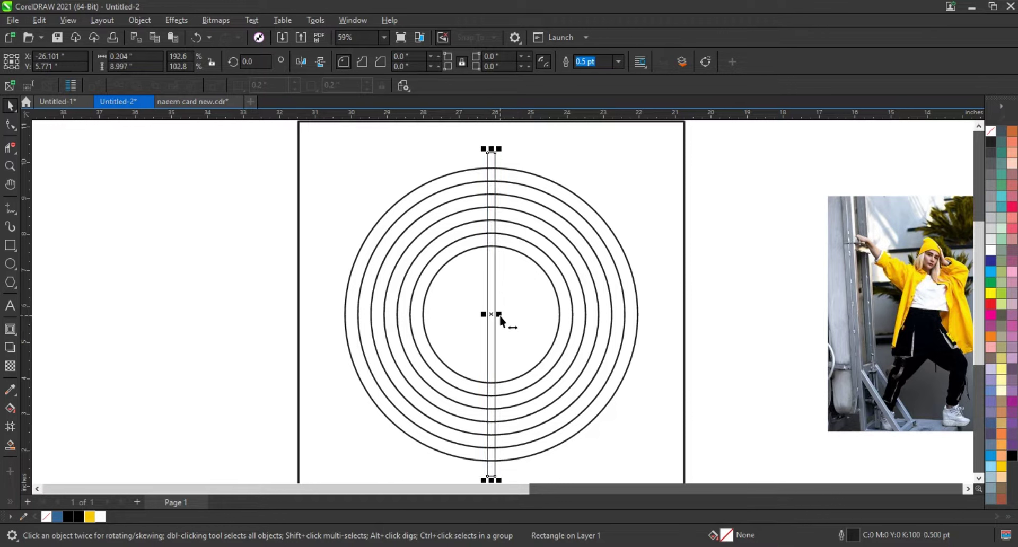
drag(499, 314, 496, 314)
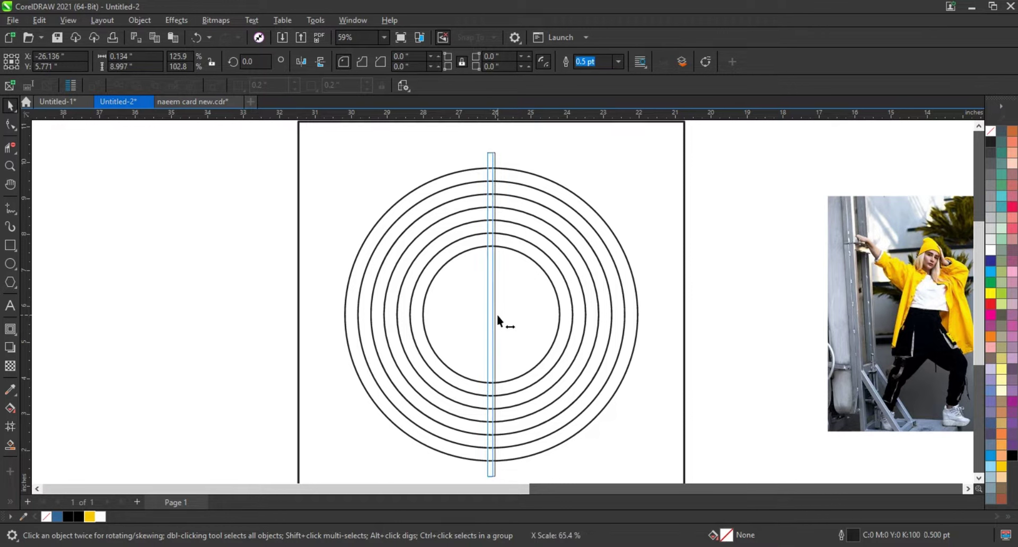
Rotate the bar to lie horizontally, forming the crossing bars.
click(523, 238)
click(209, 236)
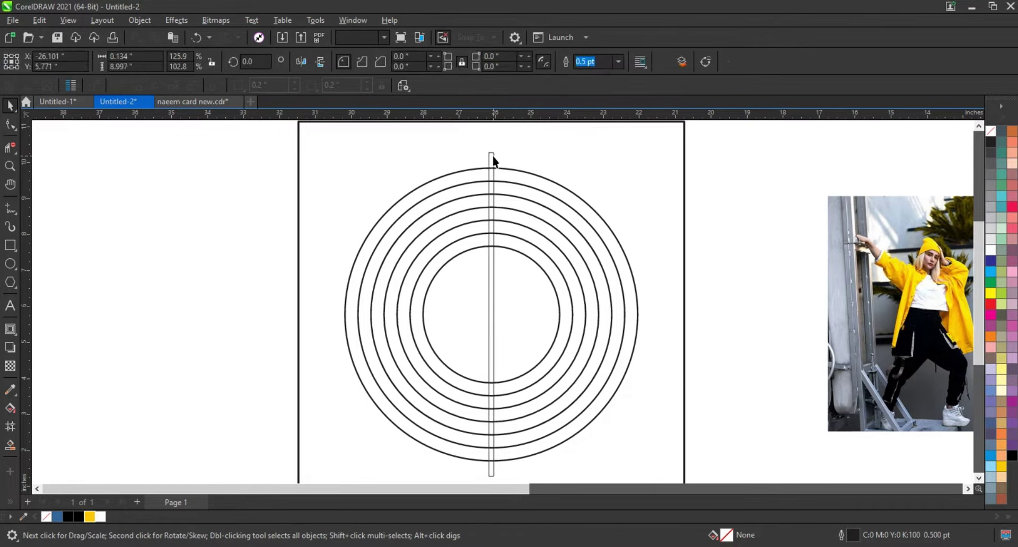
click(492, 158)
drag(496, 153, 596, 334)
Select the rings and bars together and rotate the bars to a diagonal angle.
scroll(235, 217, down, 2)
mouse_move(195, 153)
mouse_down()
mouse_move(519, 392)
mouse_move(440, 418)
mouse_up()
click(524, 392)
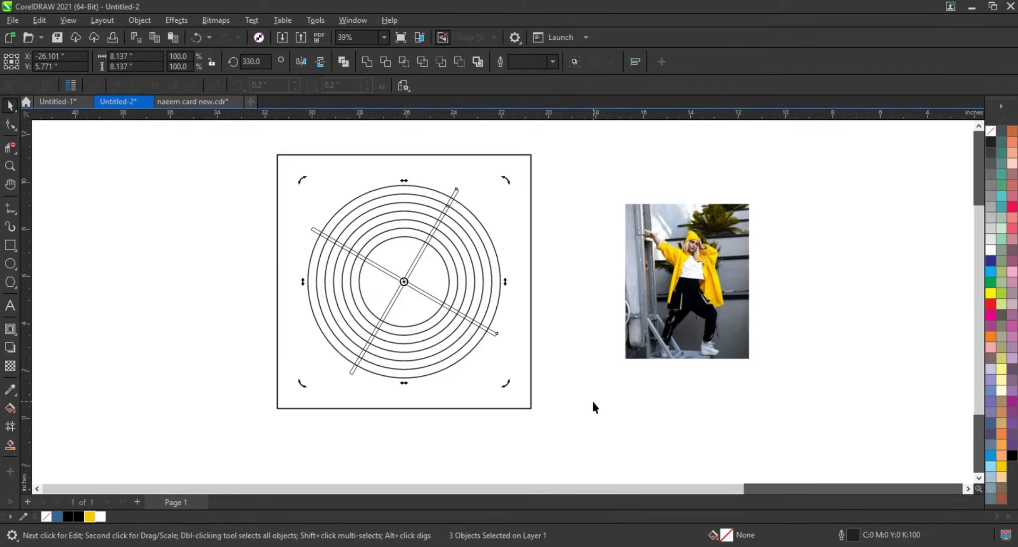
click(591, 400)
Trim away the inner circle arcs on the right side between the bars.
key(z)
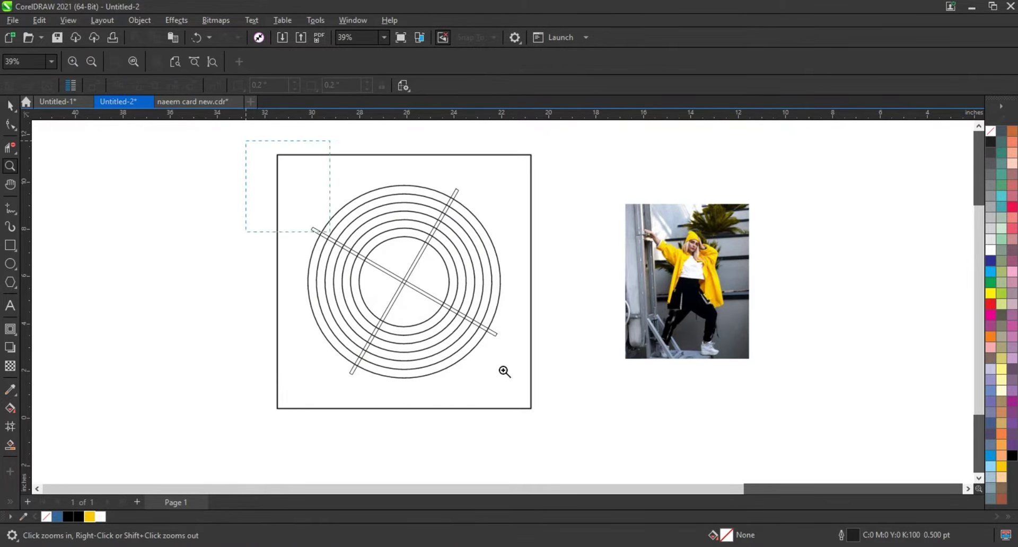
drag(504, 372, 581, 415)
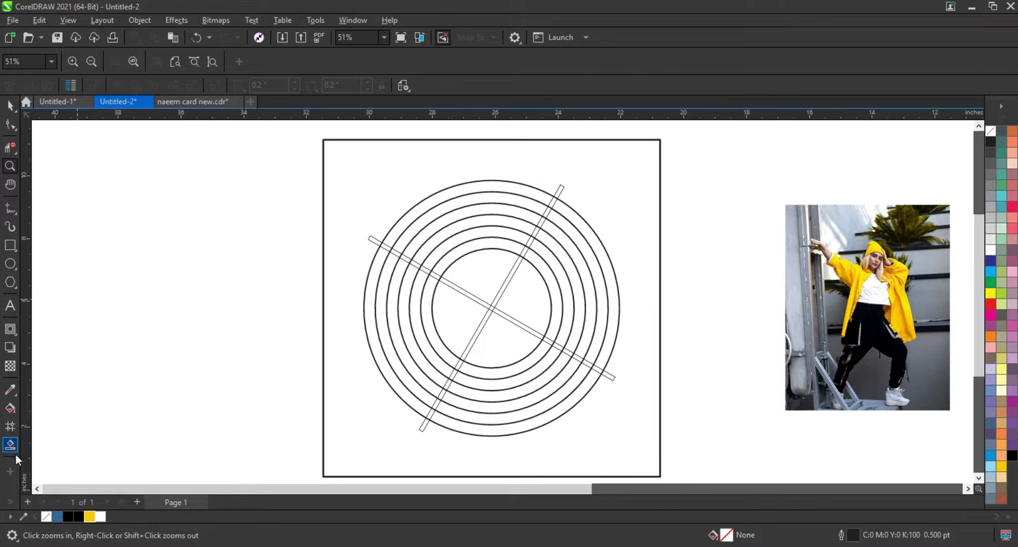
click(10, 148)
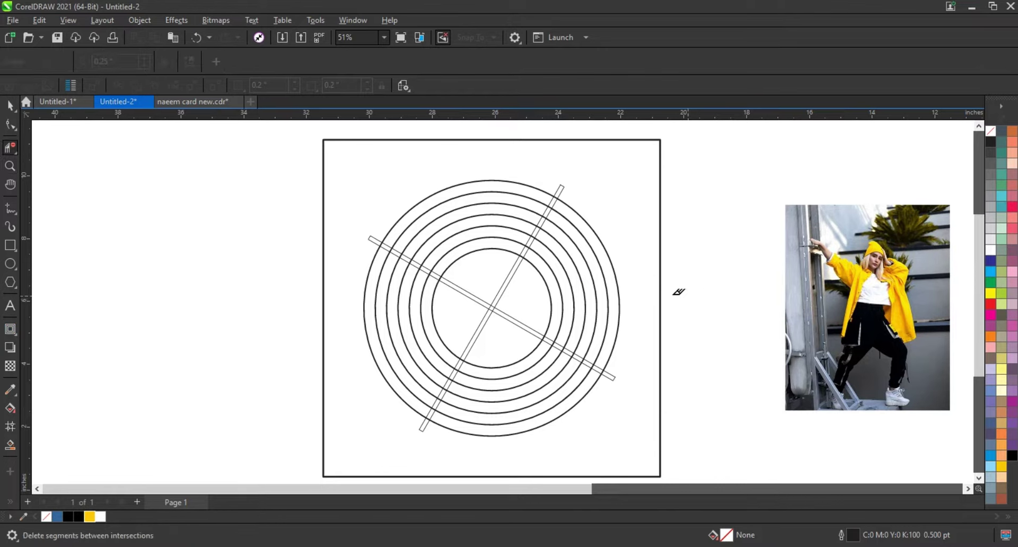
click(560, 287)
click(578, 287)
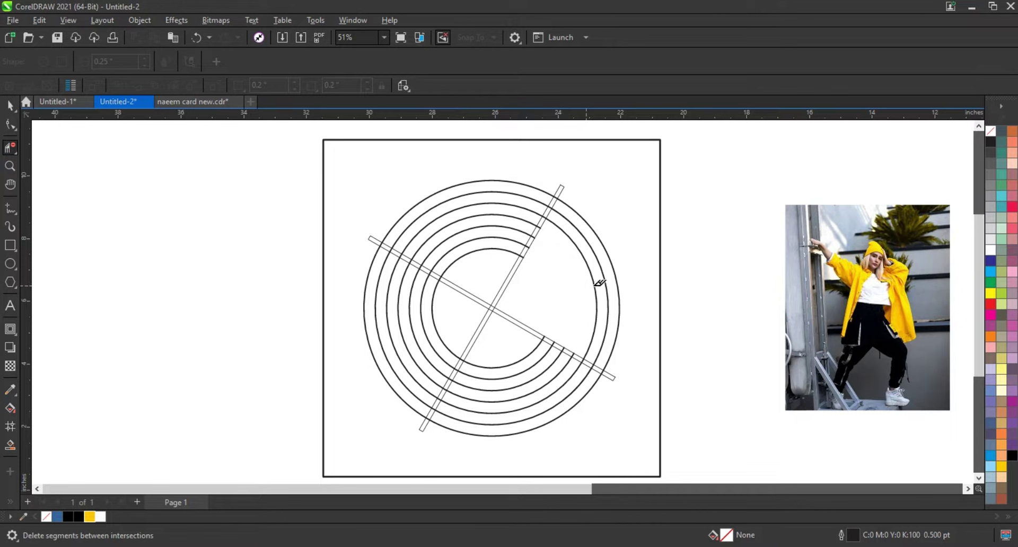
click(599, 282)
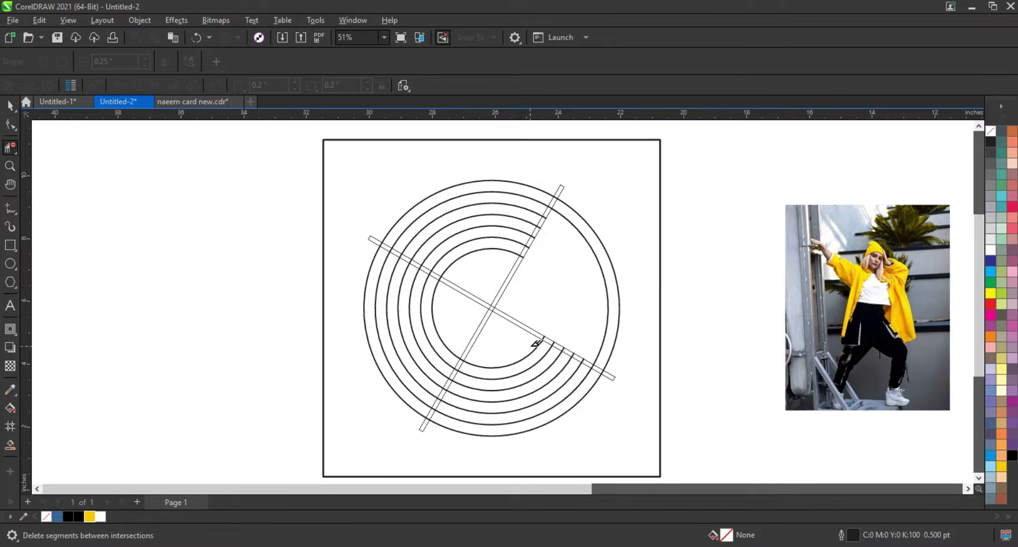
Trim the remaining inner arcs at the lower right, left and top.
click(537, 346)
click(551, 367)
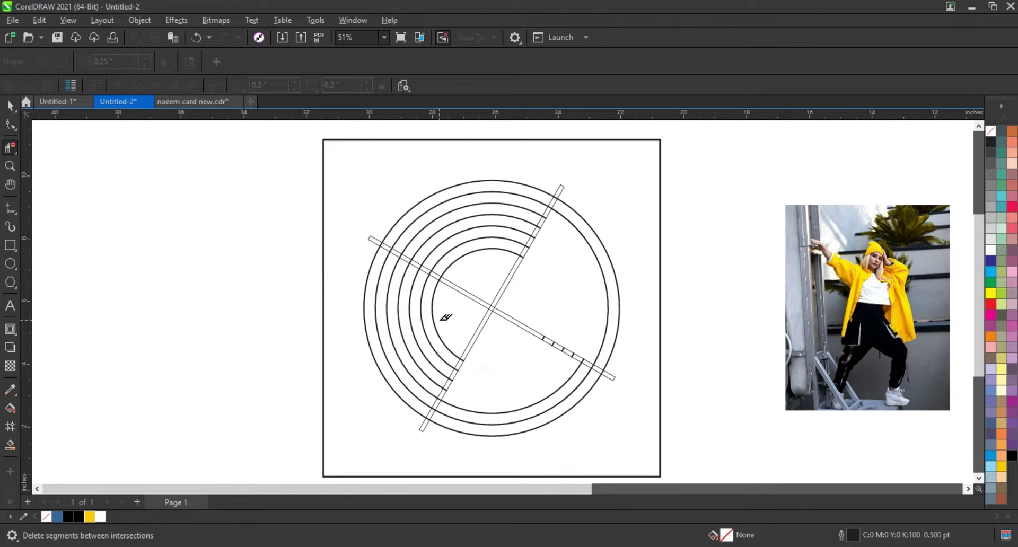
click(432, 320)
click(416, 323)
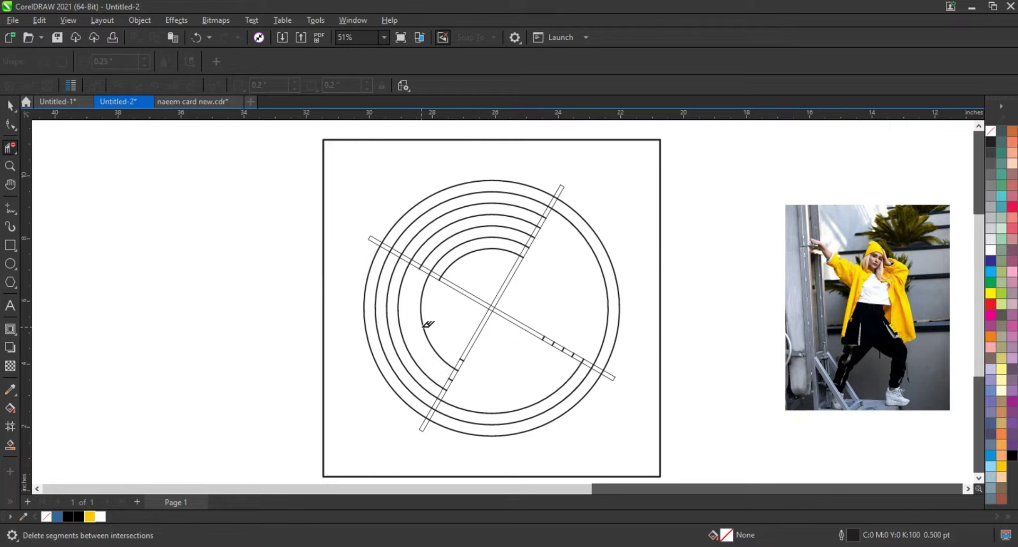
click(422, 326)
click(479, 237)
click(482, 217)
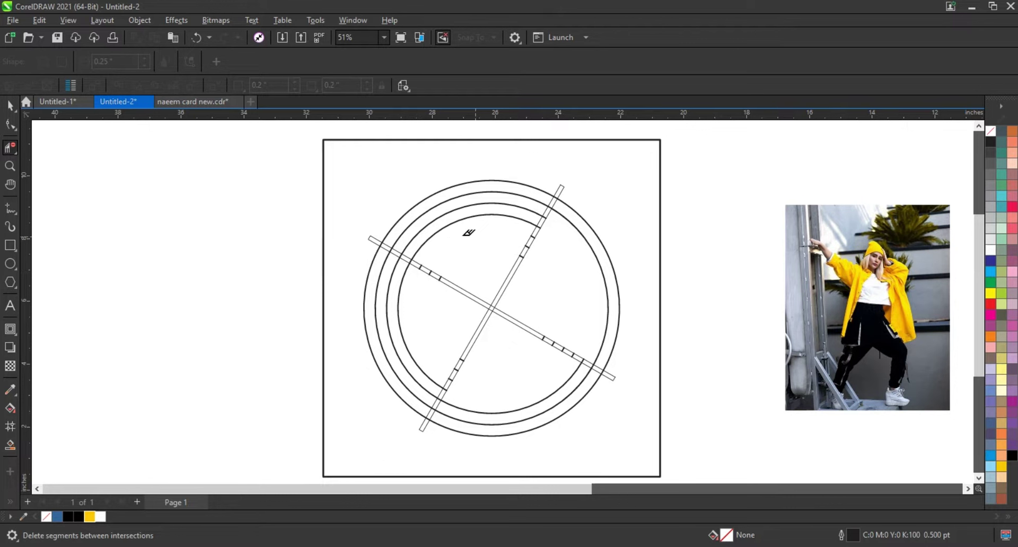
Delete the last inner upper arc and Smart Fill the top and lower-right ring bands.
click(469, 215)
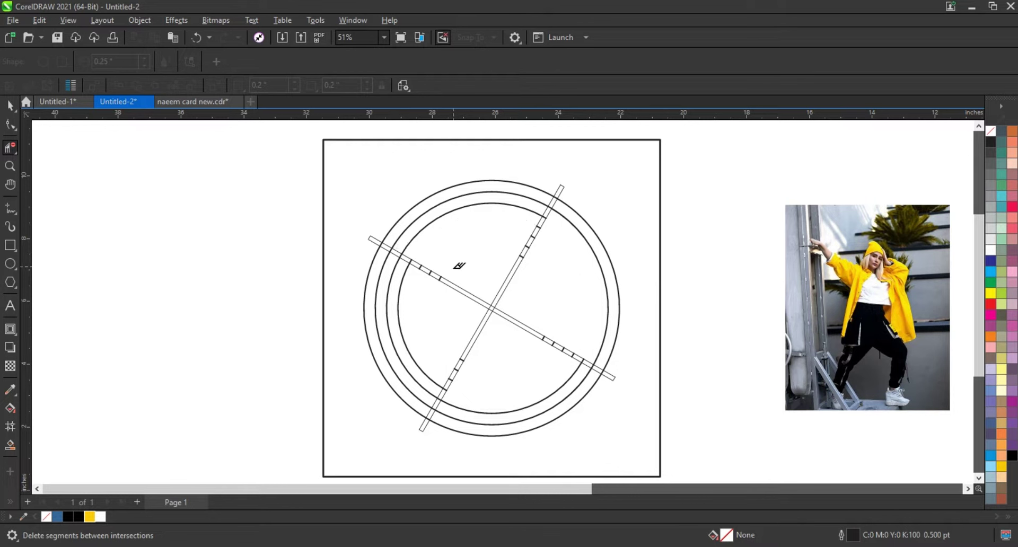
click(11, 445)
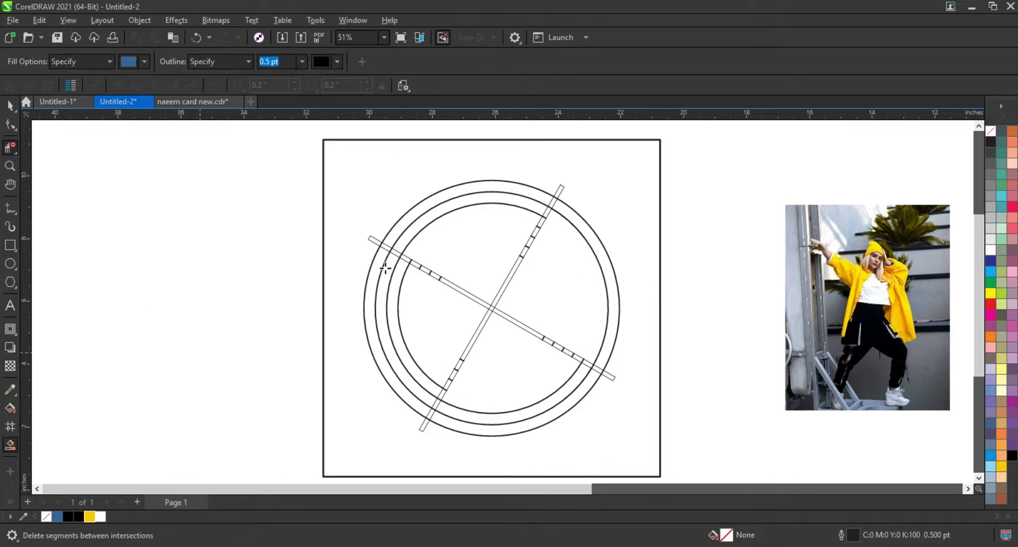
click(419, 225)
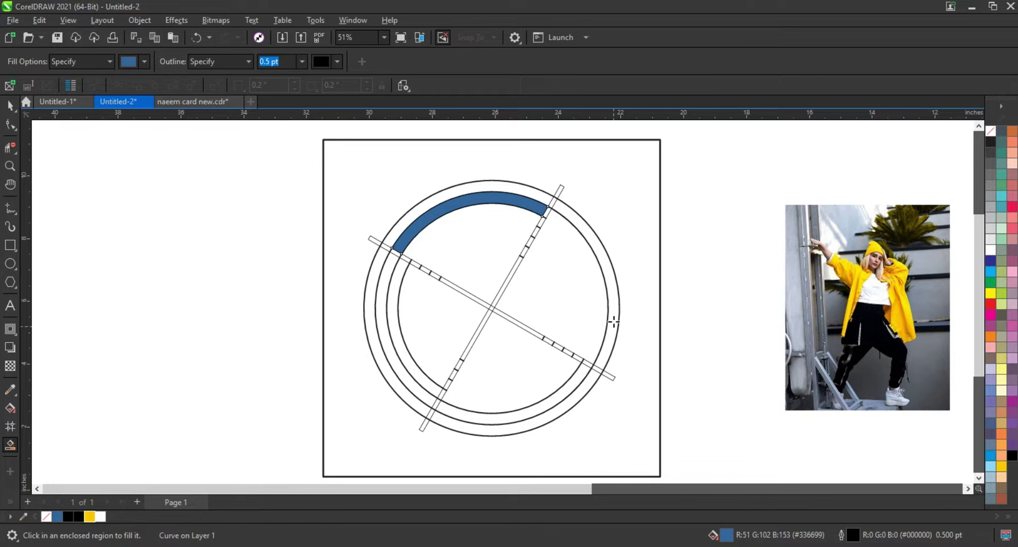
click(562, 411)
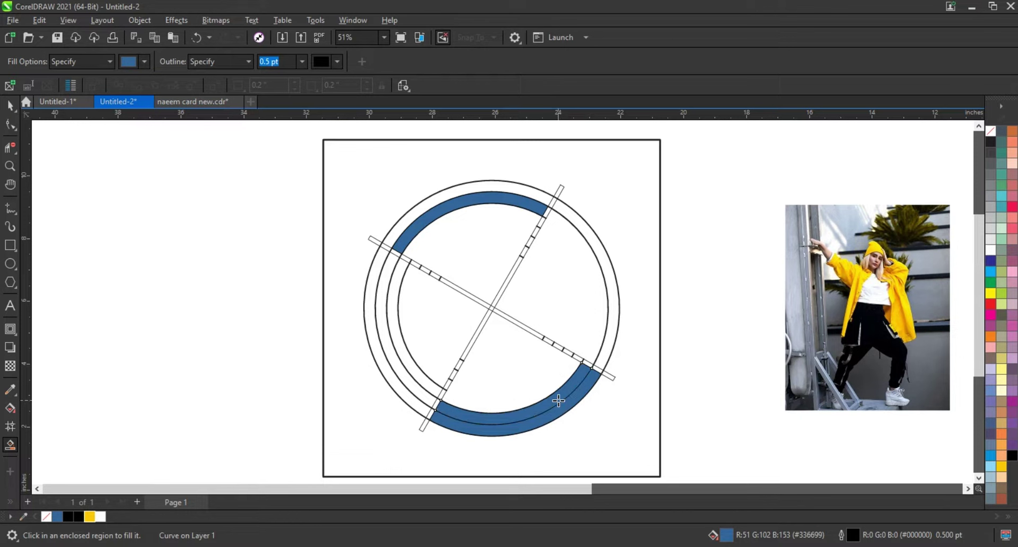
Colour both the lower-right and top ring bands solid black.
key(space)
shift+click(570, 414)
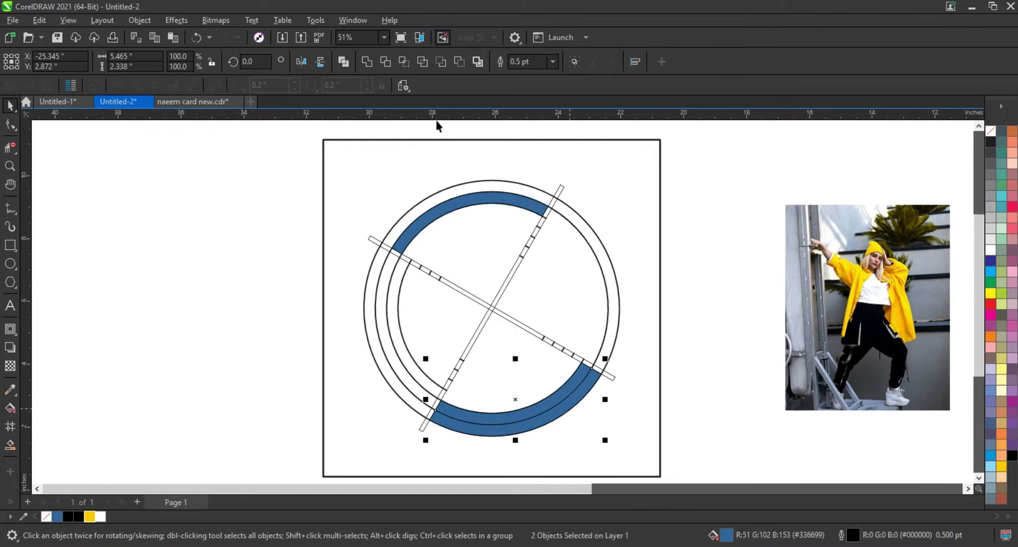
click(367, 63)
click(1012, 455)
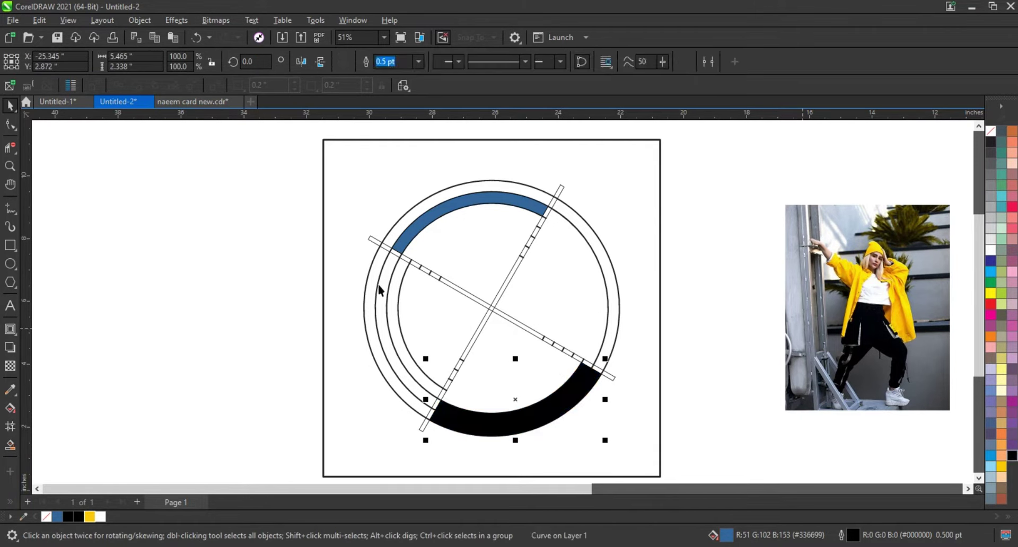
click(452, 213)
click(1012, 456)
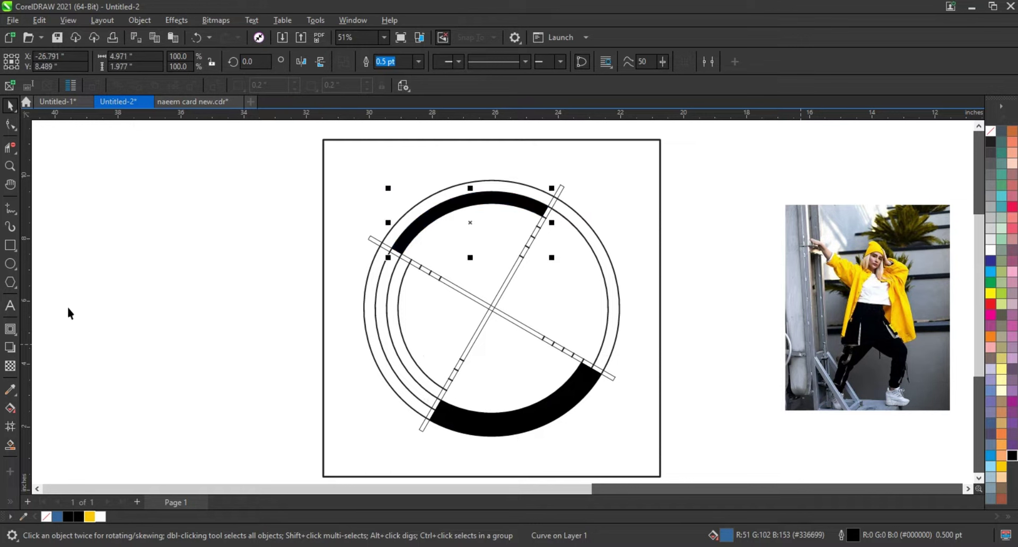
click(133, 318)
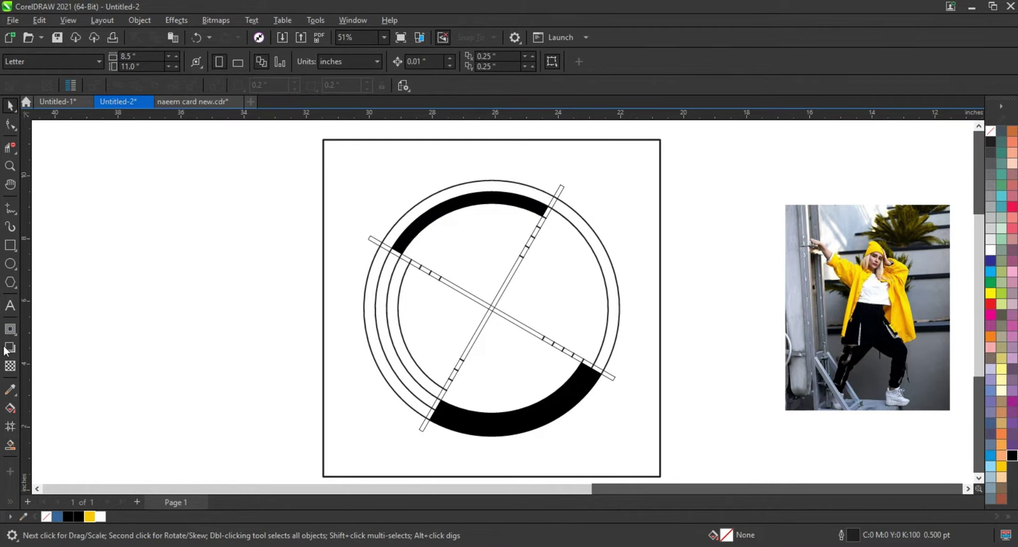
Smart Fill the left, upper-left, upper-right and lower inner-circle quadrants in blue.
click(10, 445)
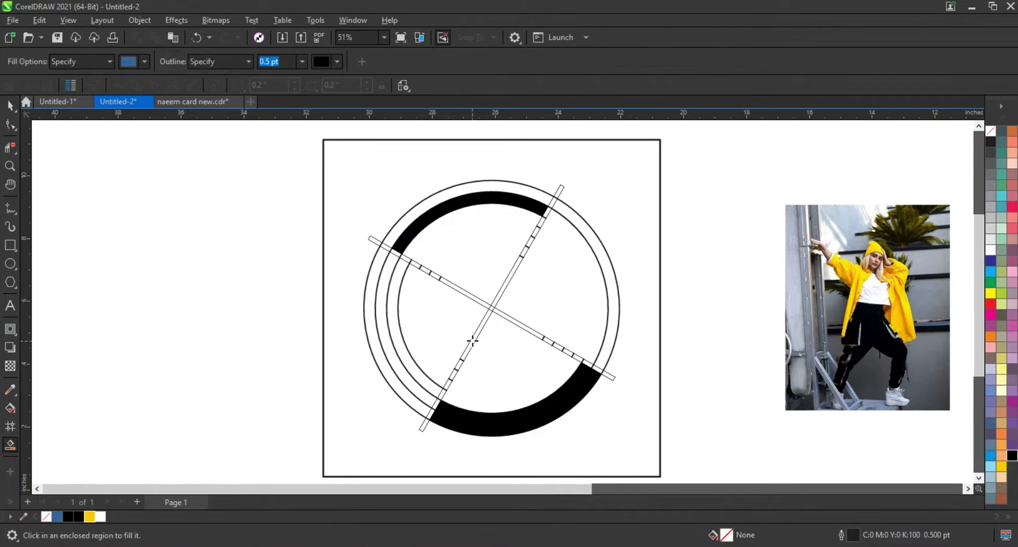
click(444, 313)
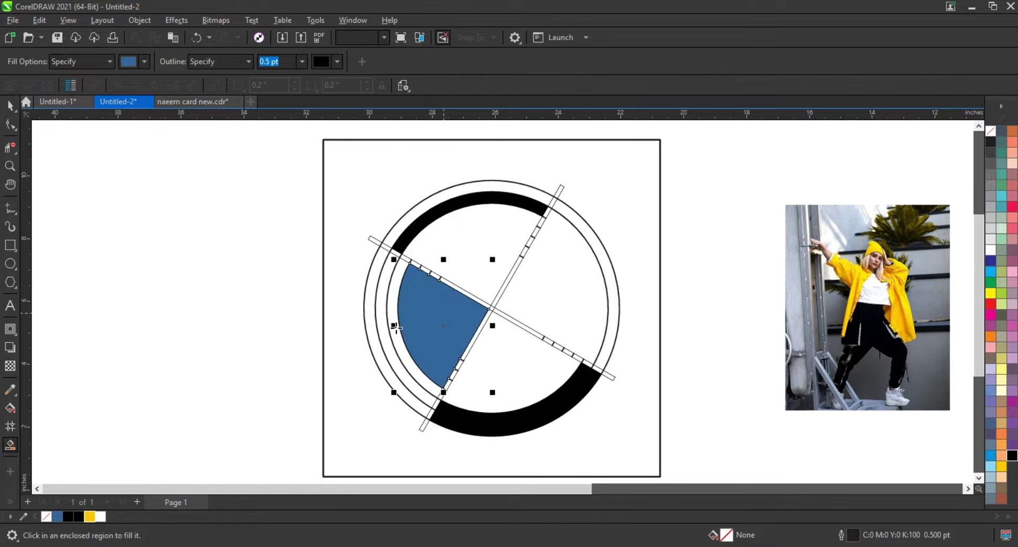
click(9, 106)
shift+click(429, 311)
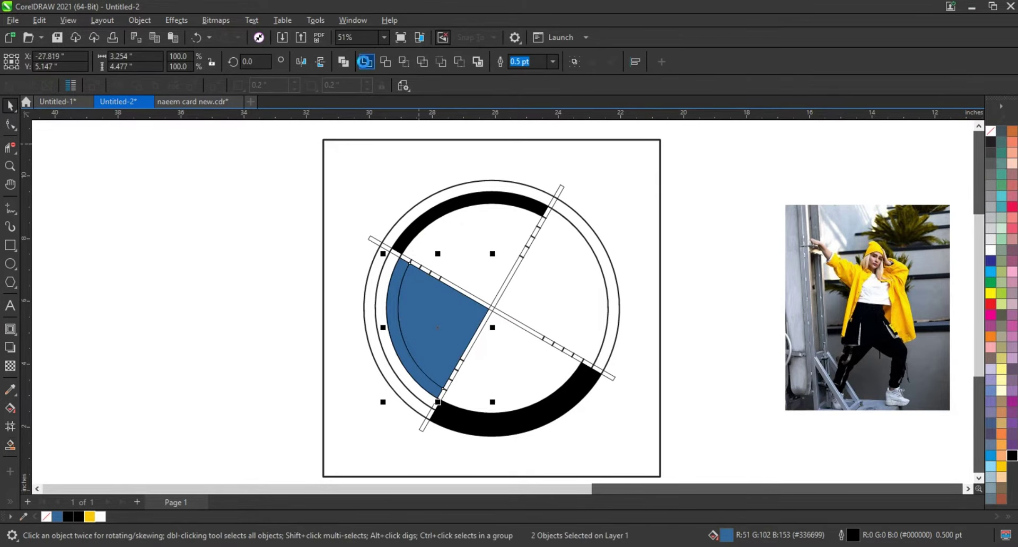
click(10, 446)
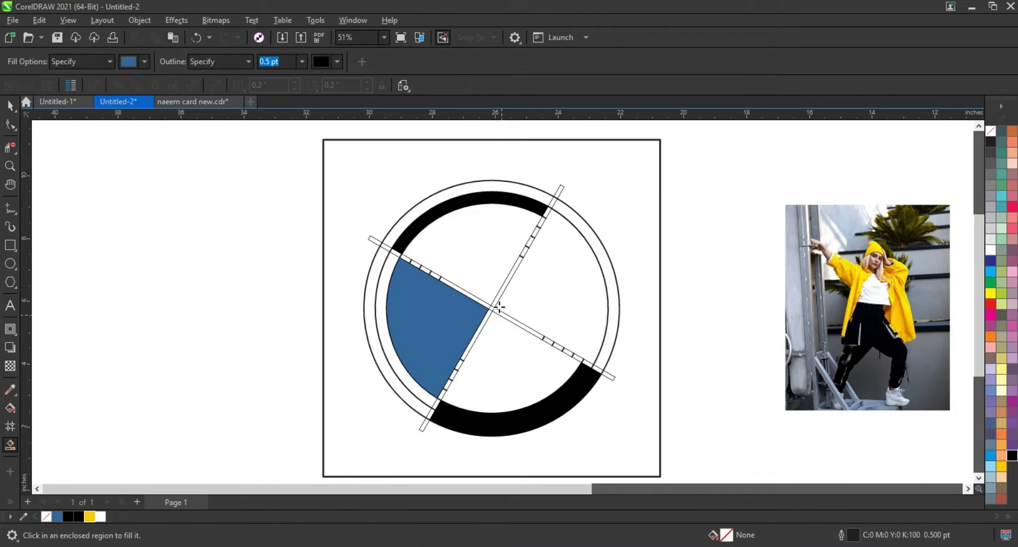
click(474, 264)
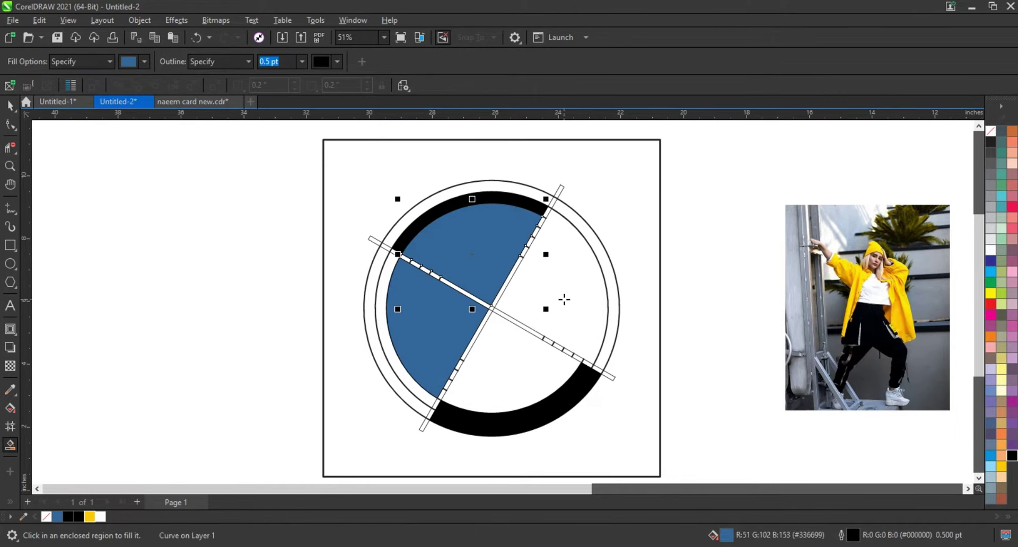
click(564, 300)
click(501, 378)
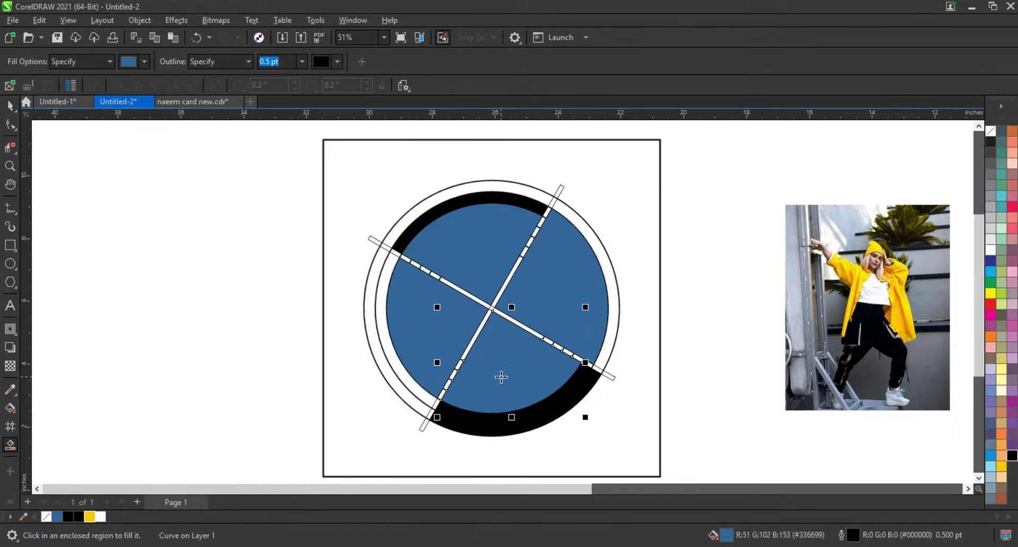
click(10, 108)
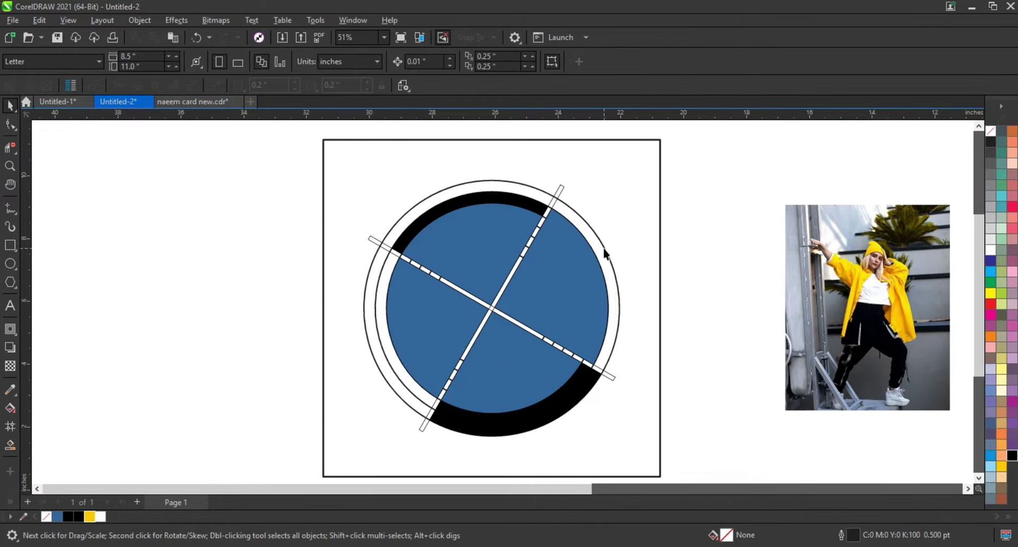
click(569, 207)
Shrink the outer circle slightly and Smart Fill the right-side gap between rings.
drag(623, 180, 621, 180)
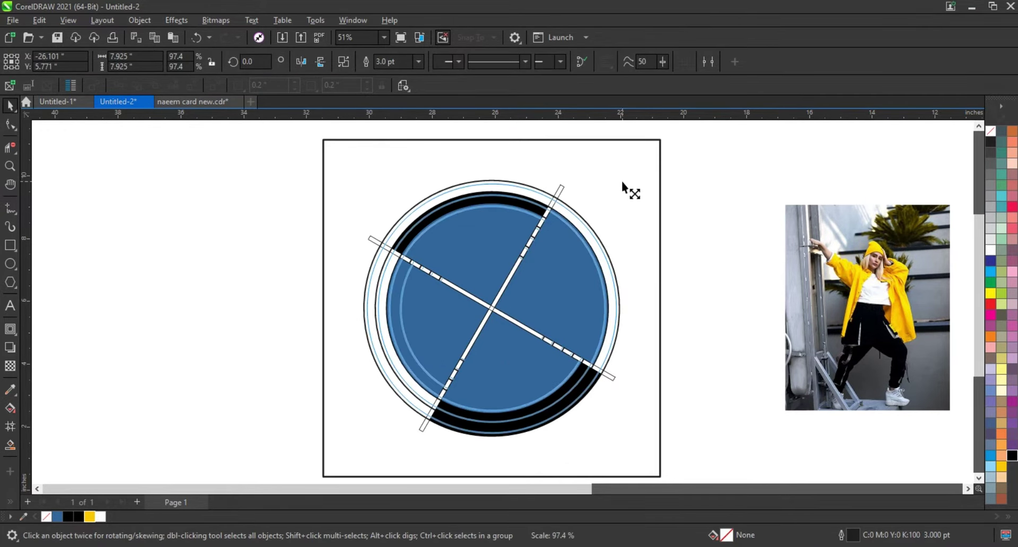
key(ctrl+z)
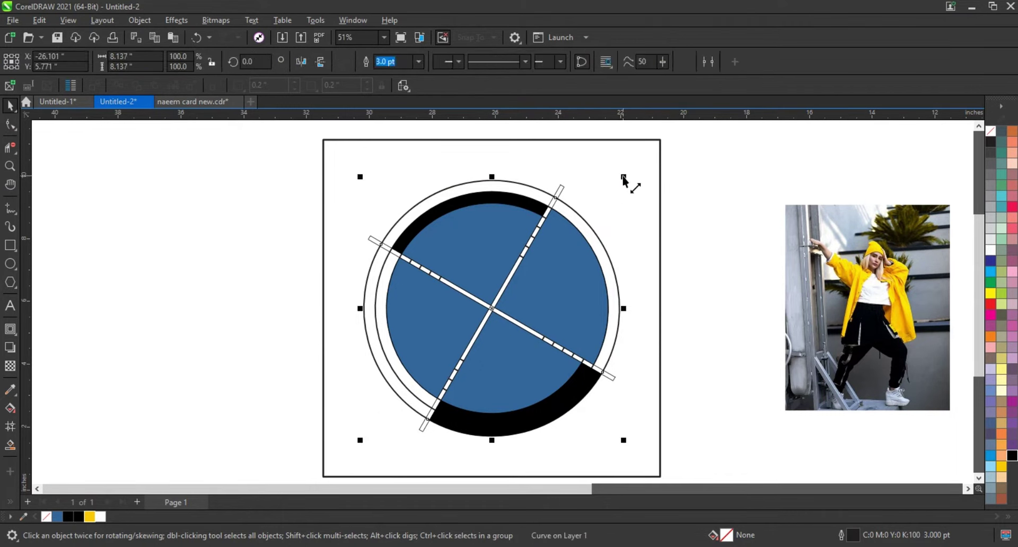
drag(623, 177, 617, 179)
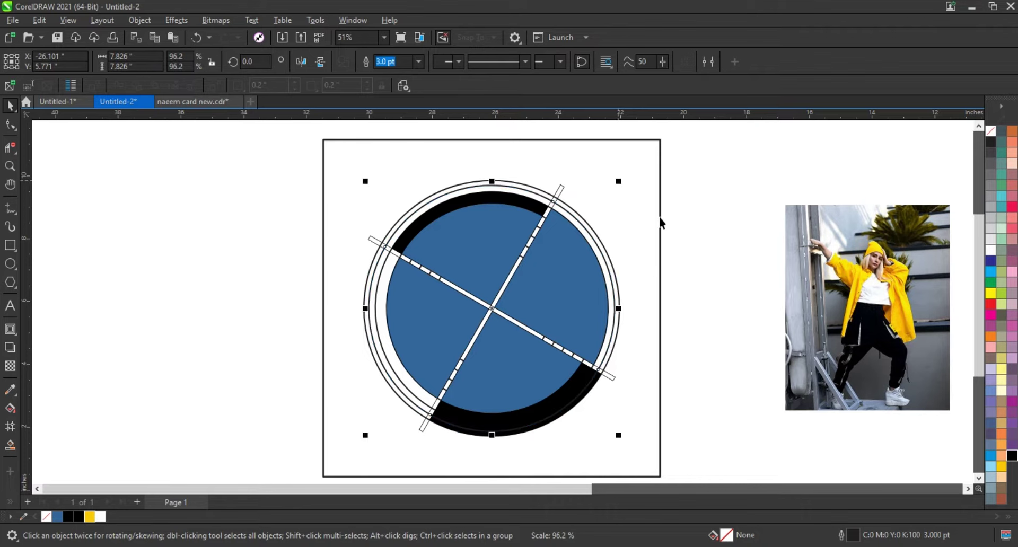
click(10, 444)
click(601, 248)
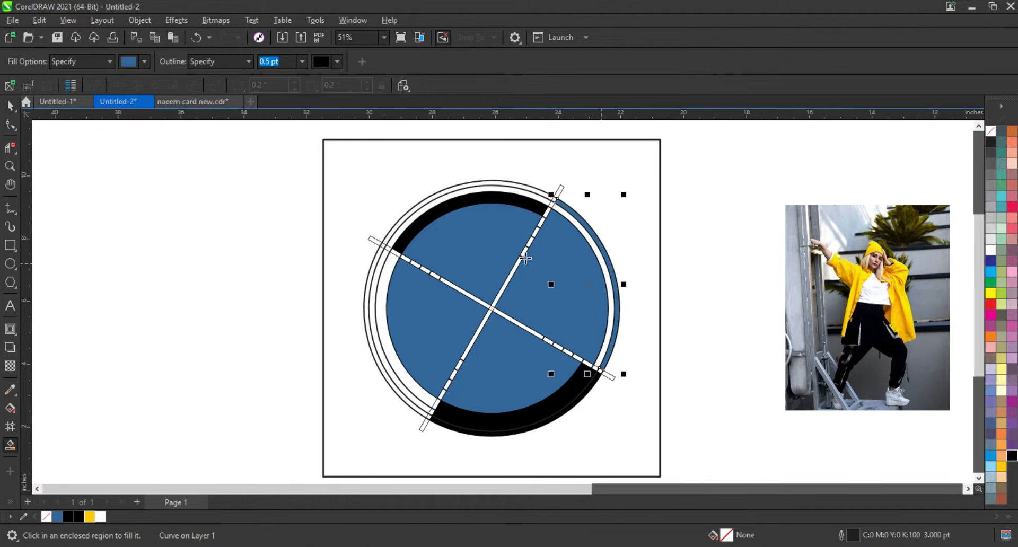
key(space)
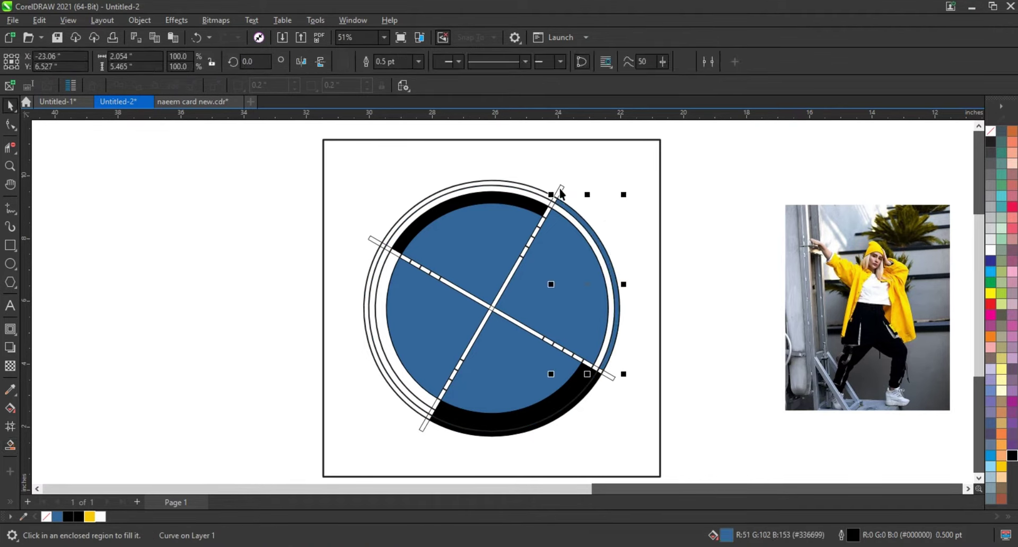
Delete the thin left ring arc, the long white diagonal bar and a leftover piece.
key(Delete)
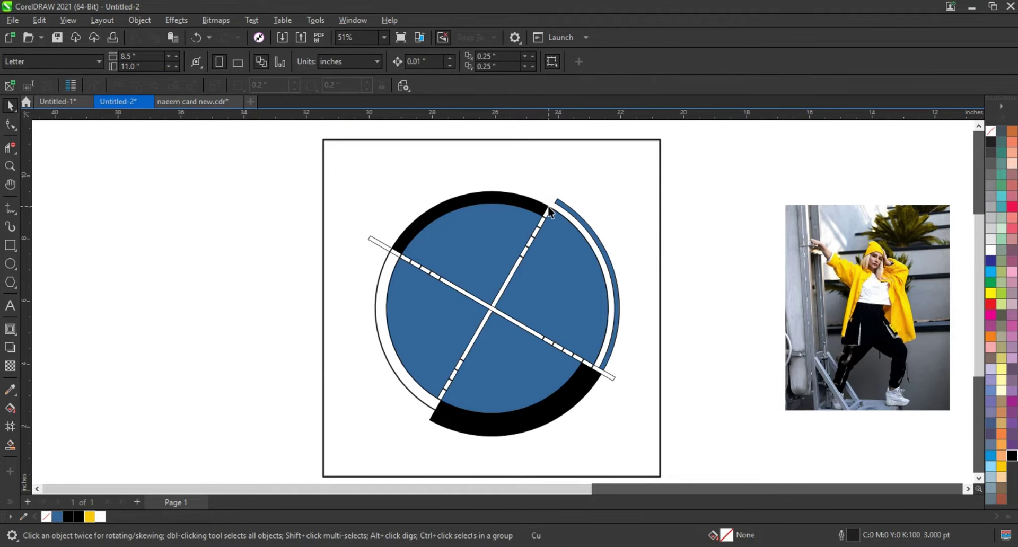
click(554, 222)
key(Delete)
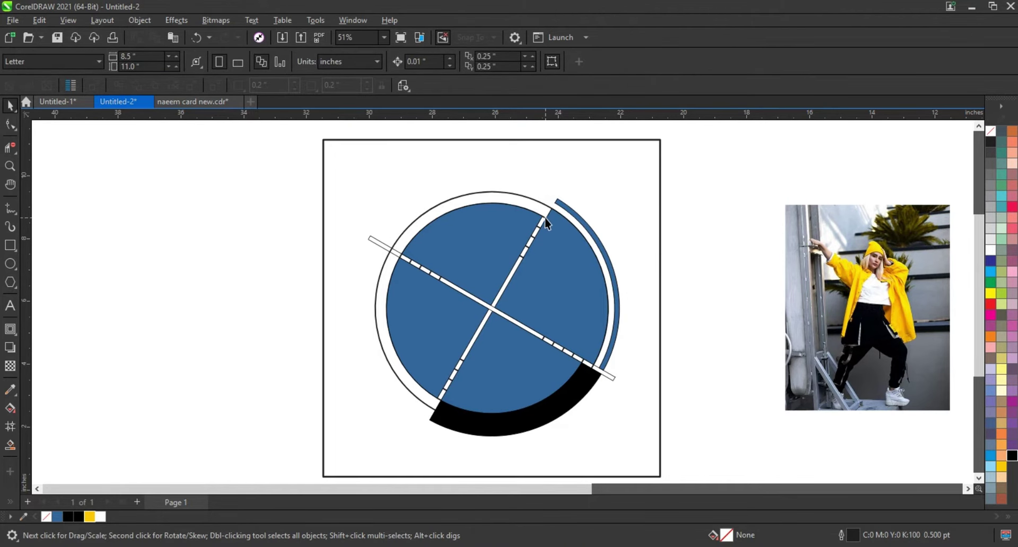
key(ctrl+z)
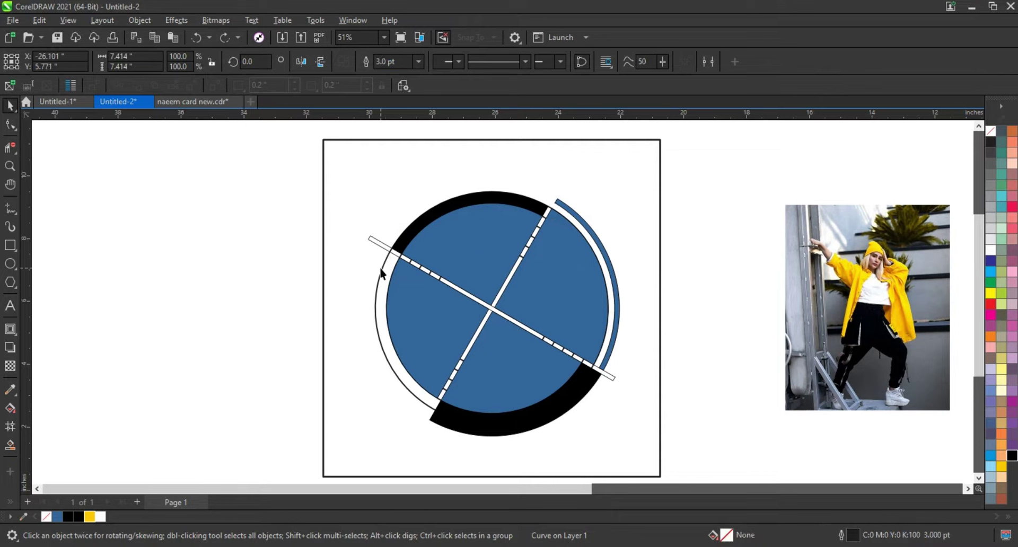
key(Delete)
click(374, 243)
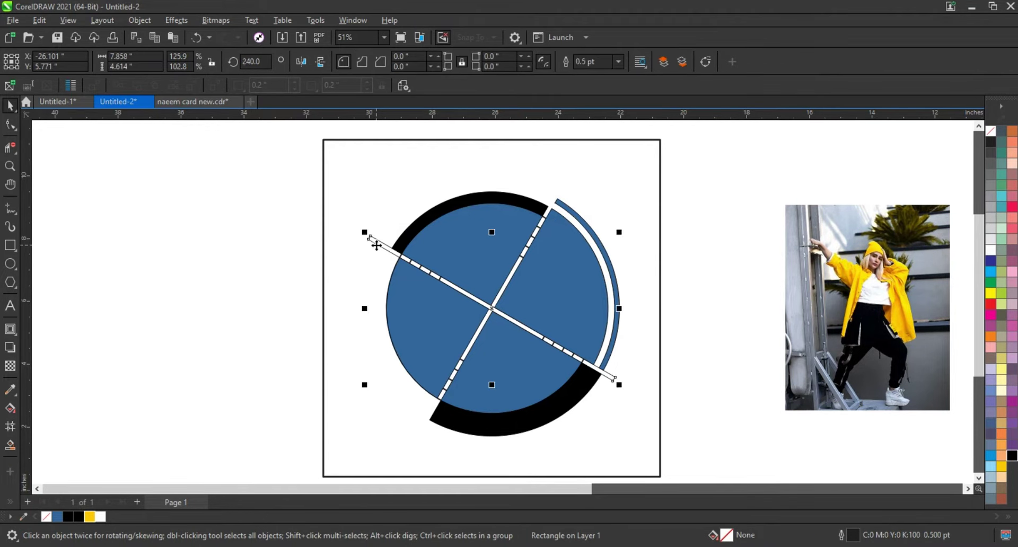
key(Delete)
click(412, 267)
key(Delete)
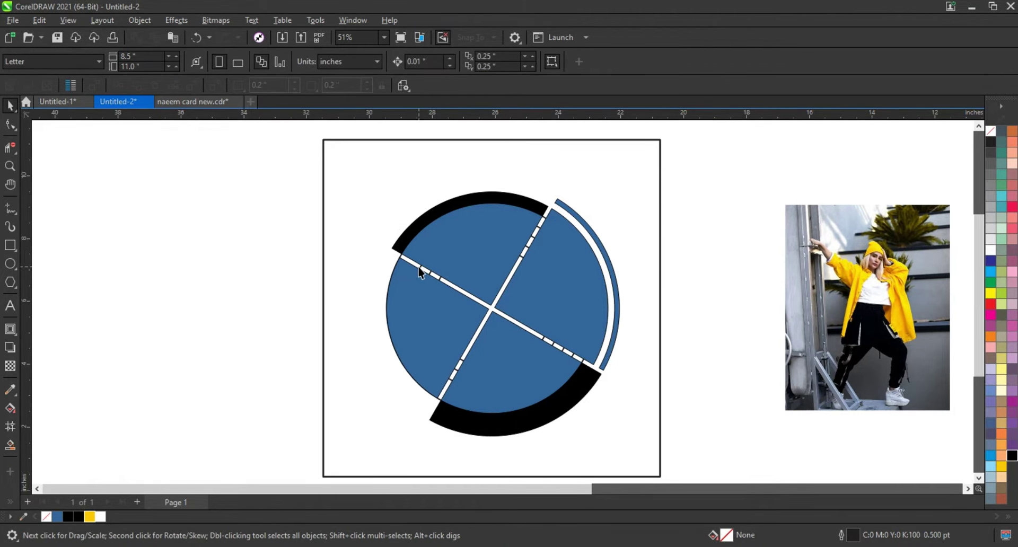
Restore the accidentally deleted upper-left blue quadrant and zoom out to the page.
click(421, 269)
key(Delete)
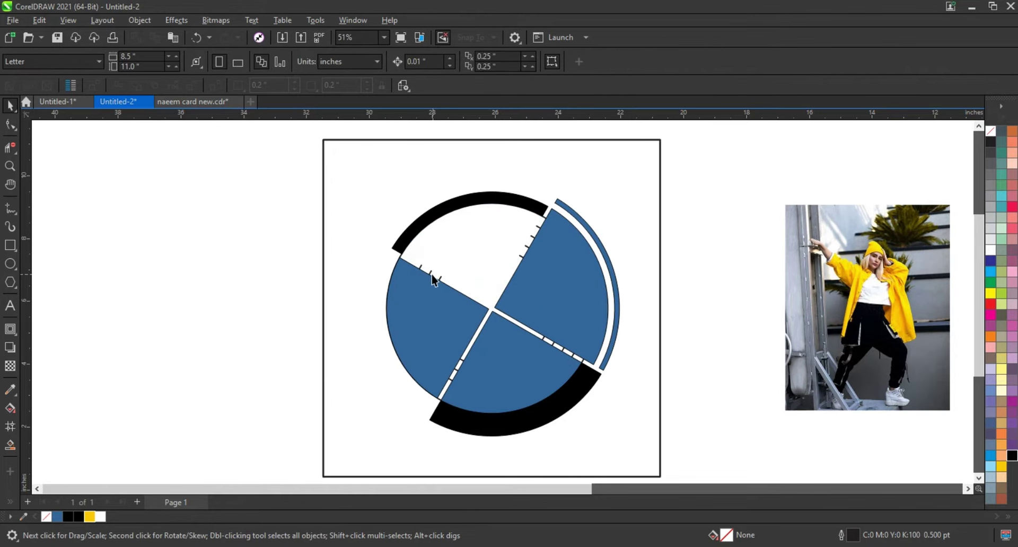
key(ctrl+z)
key(Escape)
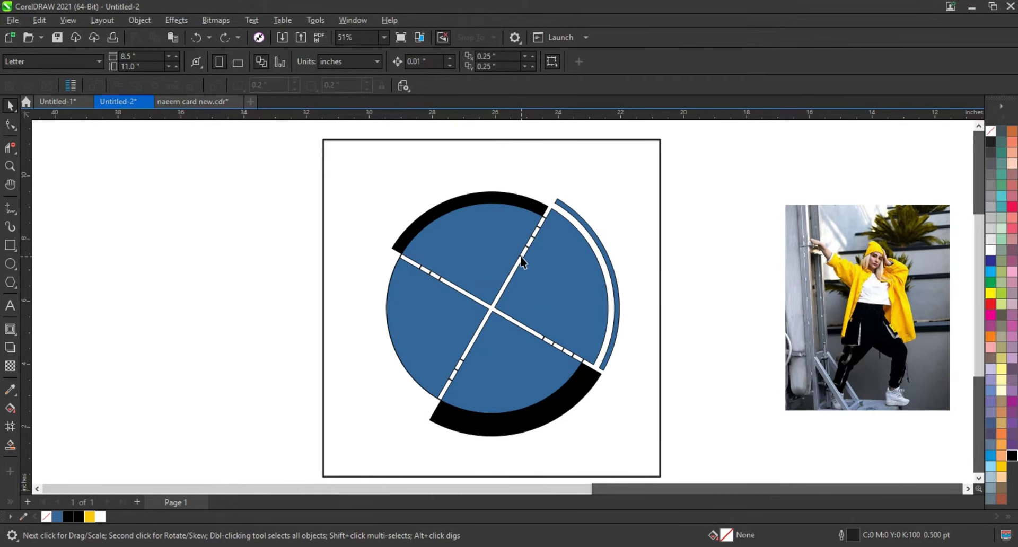
click(520, 257)
key(Delete)
key(ctrl+z)
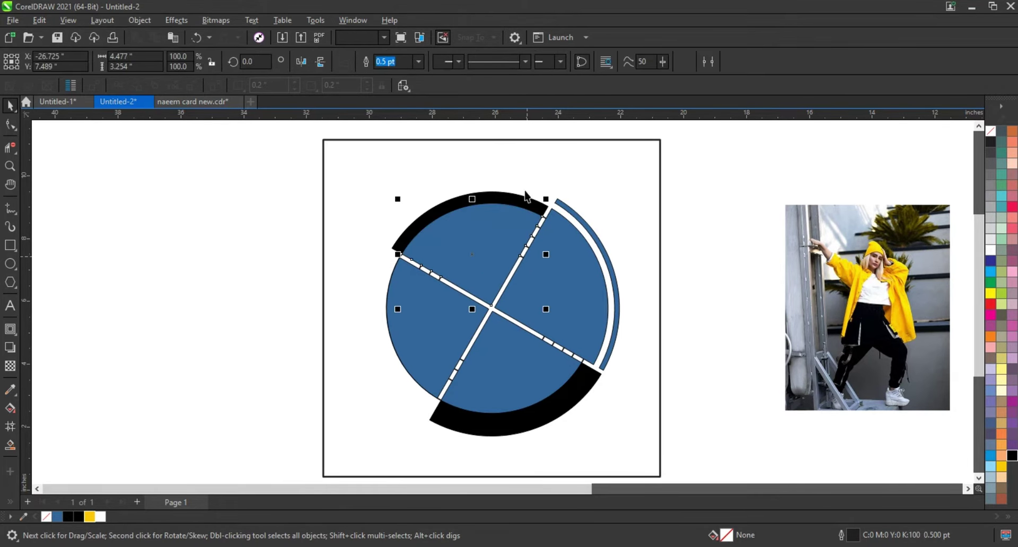
key(Escape)
scroll(561, 323, down, 1)
Draw a diagonal line across the page and move the circle logo off to the left.
click(10, 209)
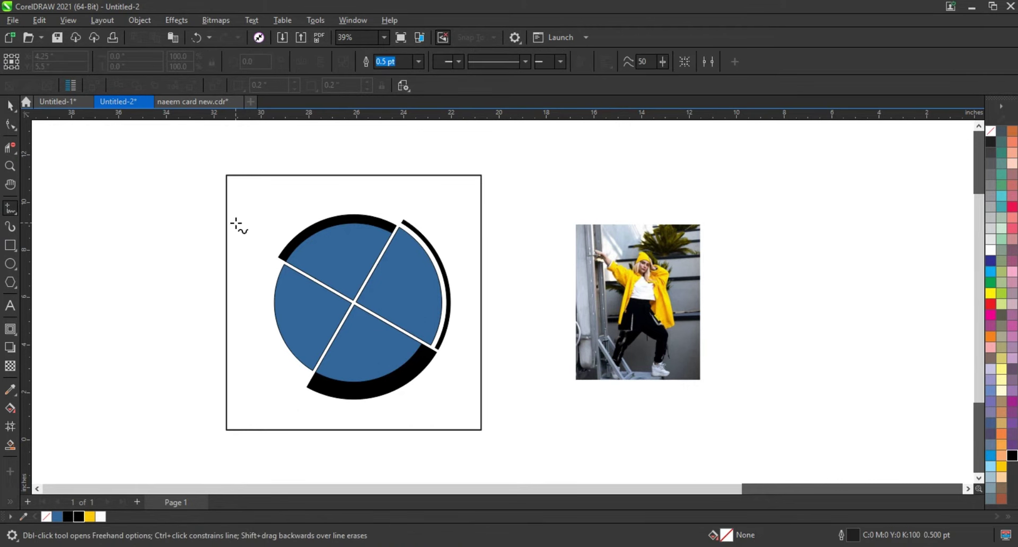
click(220, 224)
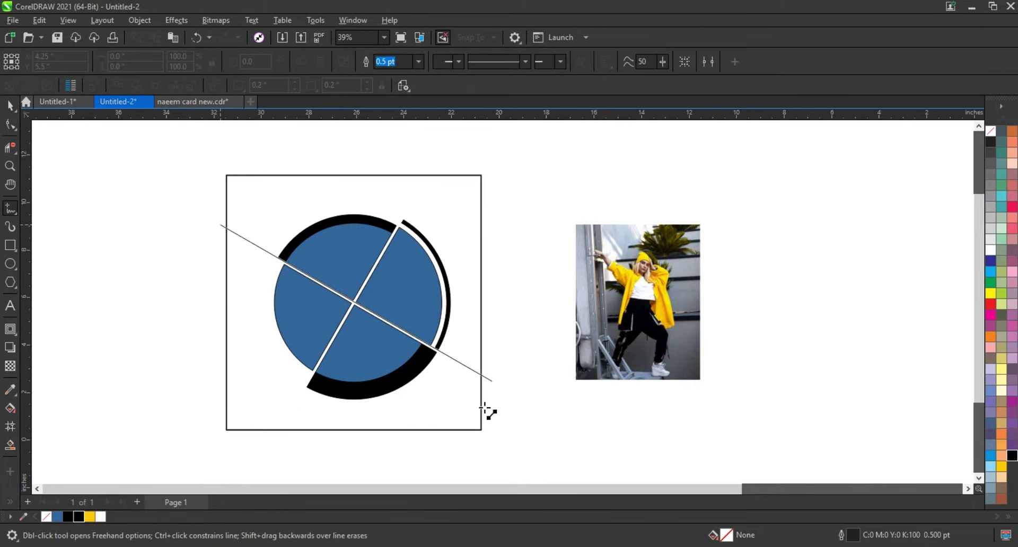
ctrl+click(501, 418)
click(11, 105)
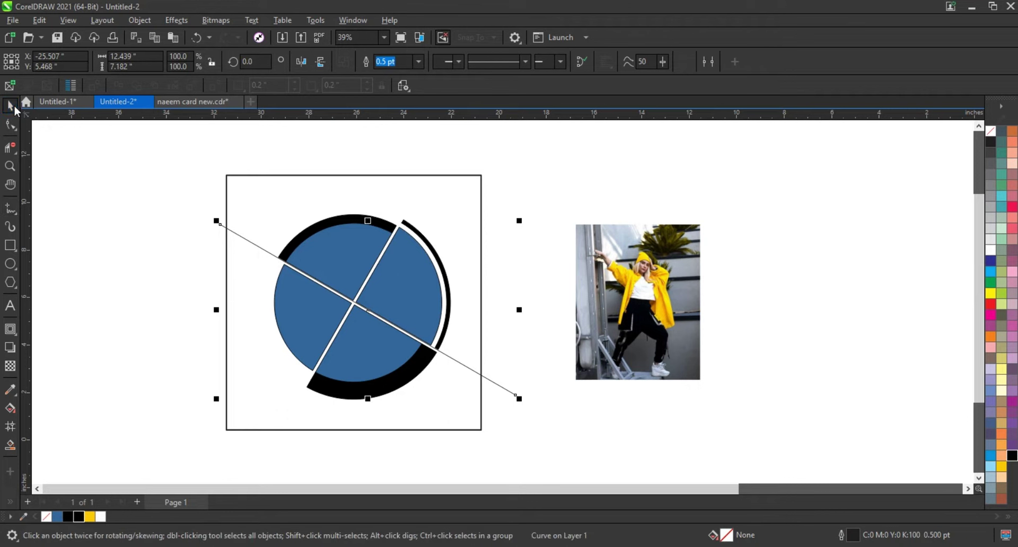
key(ctrl+Down)
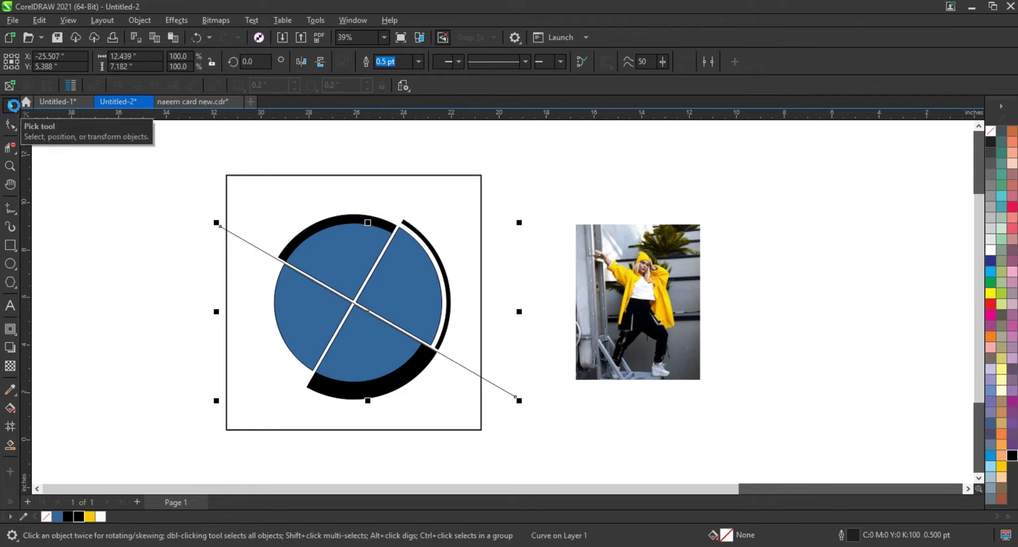
click(217, 184)
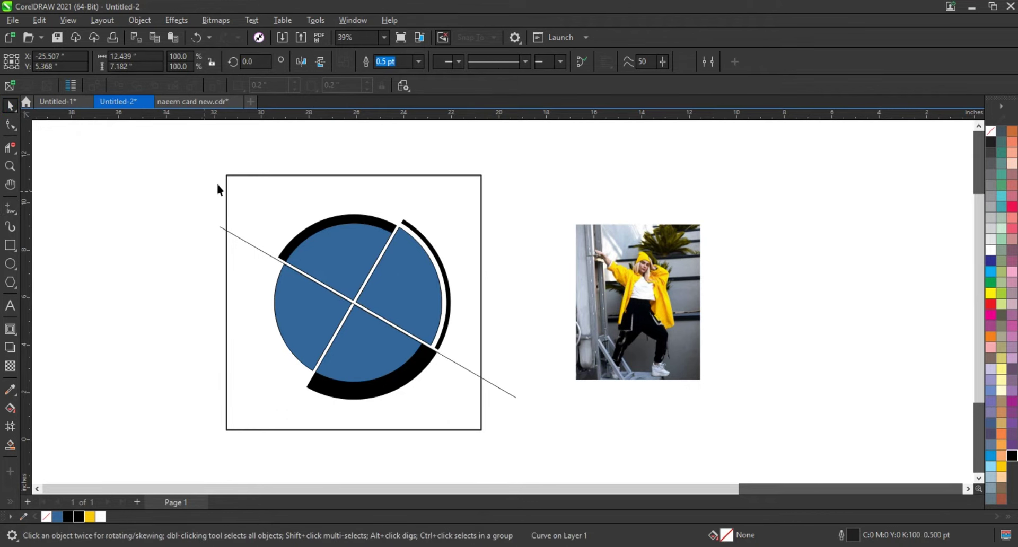
click(354, 306)
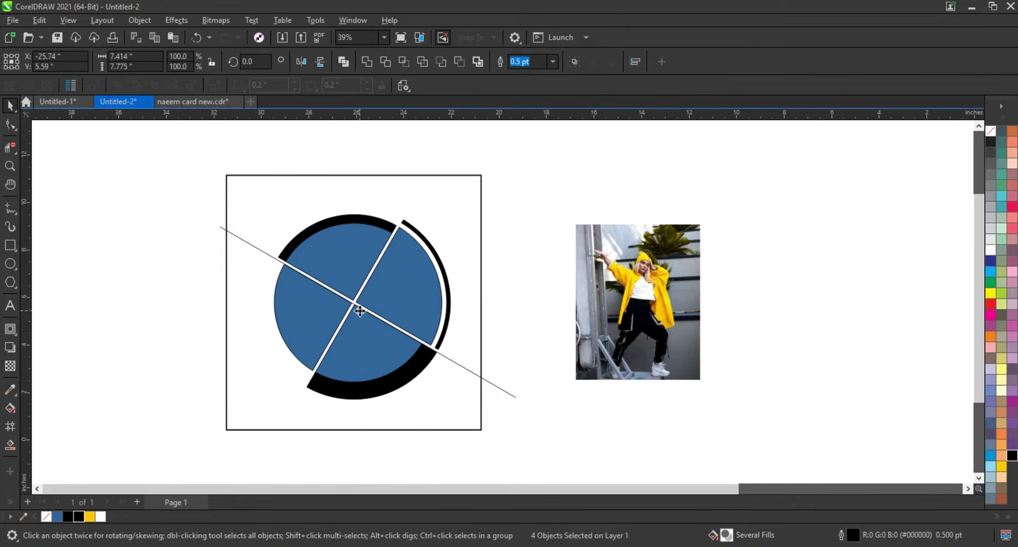
mouse_move(355, 307)
mouse_down()
mouse_move(109, 318)
mouse_move(102, 307)
mouse_up()
Fill the page region below the line yellow and delete the guide line.
click(8, 449)
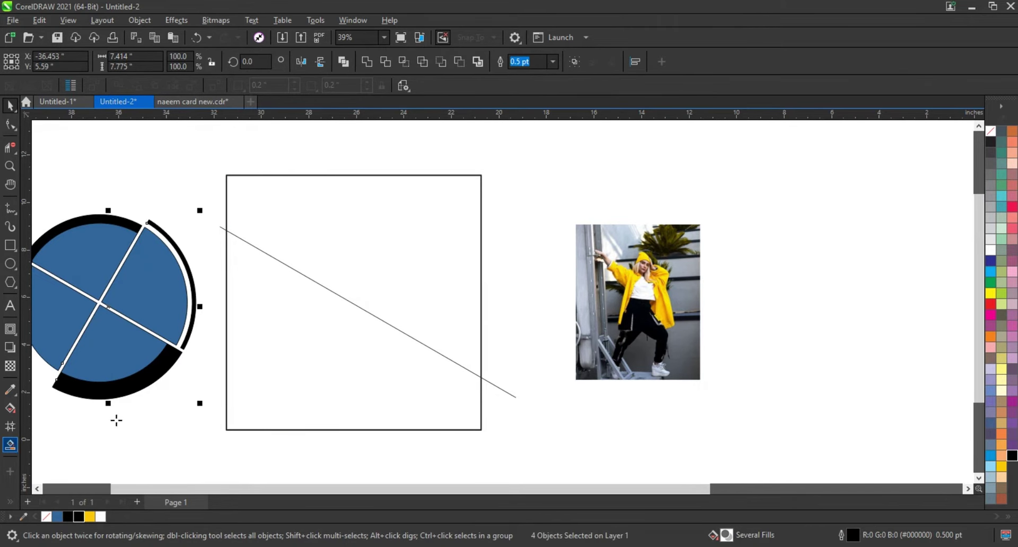
click(350, 352)
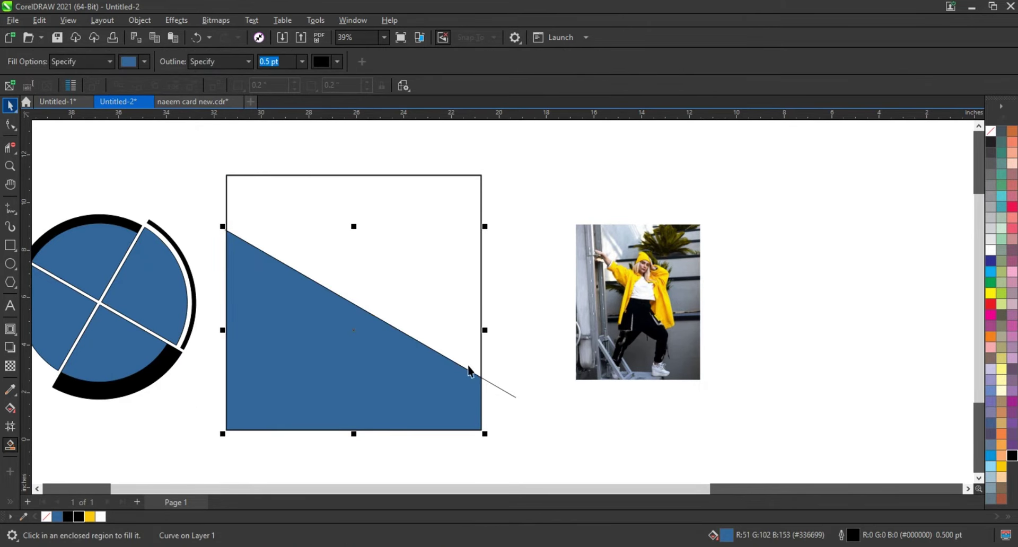
key(space)
click(502, 391)
key(Delete)
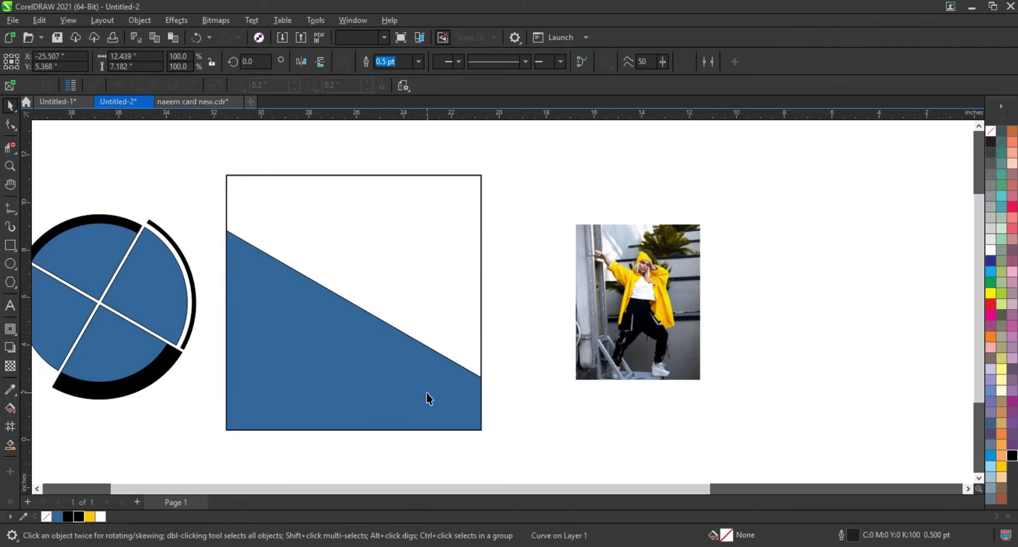
click(428, 398)
click(89, 516)
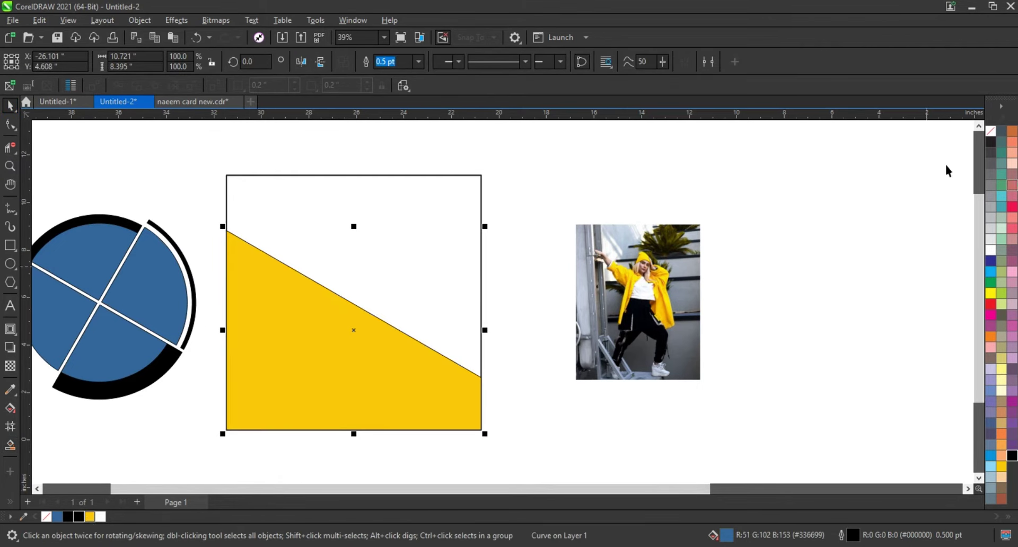
right_click(990, 131)
Set the triangle's outline colour and centre the logo on the square page.
click(957, 141)
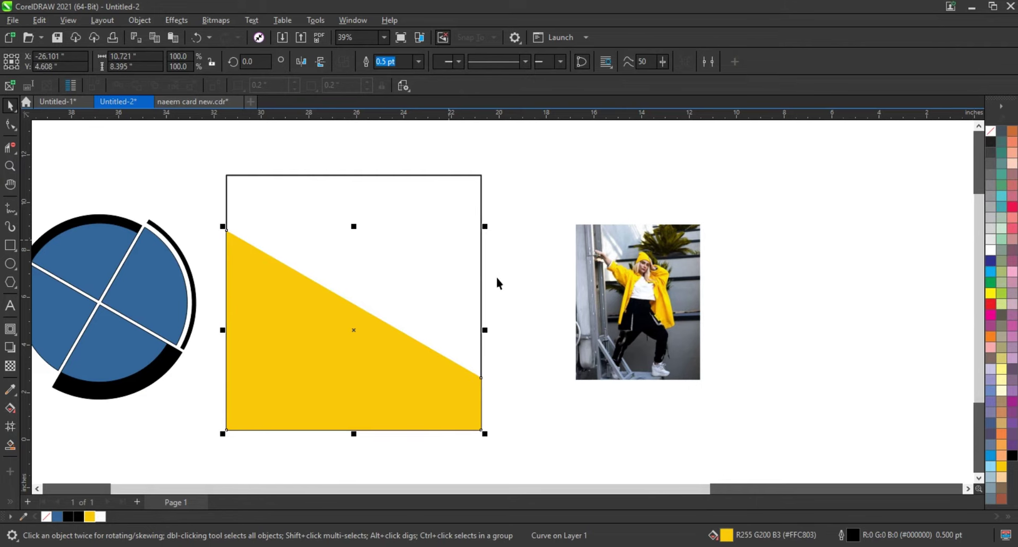
scroll(498, 284, down, 1)
click(284, 397)
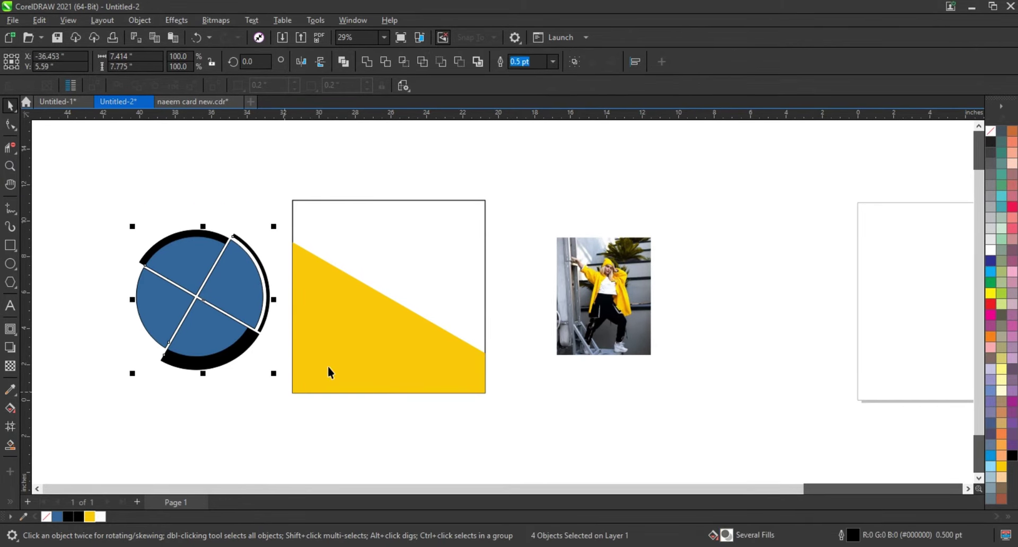
shift+click(479, 366)
key(c)
key(e)
Bring the logo in front of the yellow triangle and nudge it up twice.
click(516, 399)
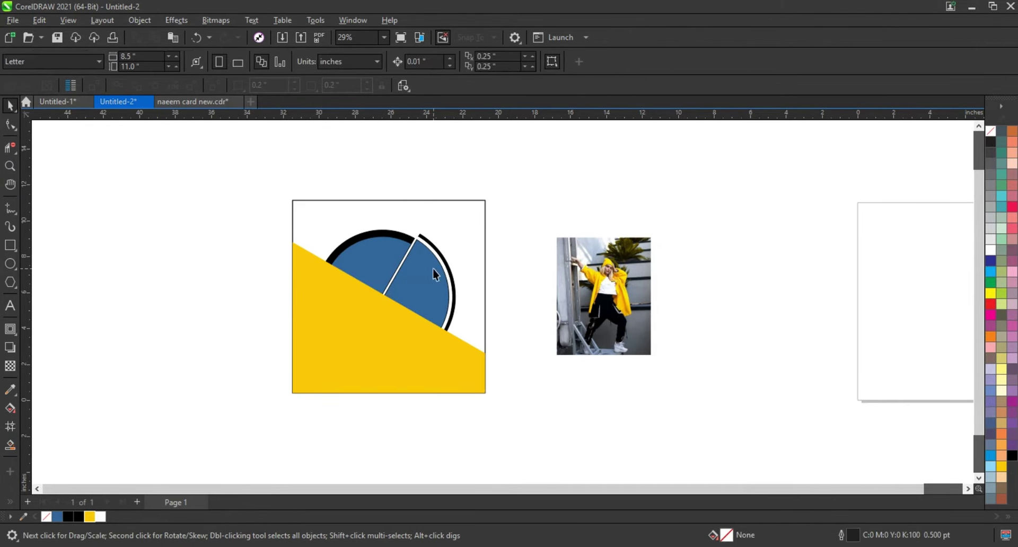
click(433, 268)
key(shift+Page_Up)
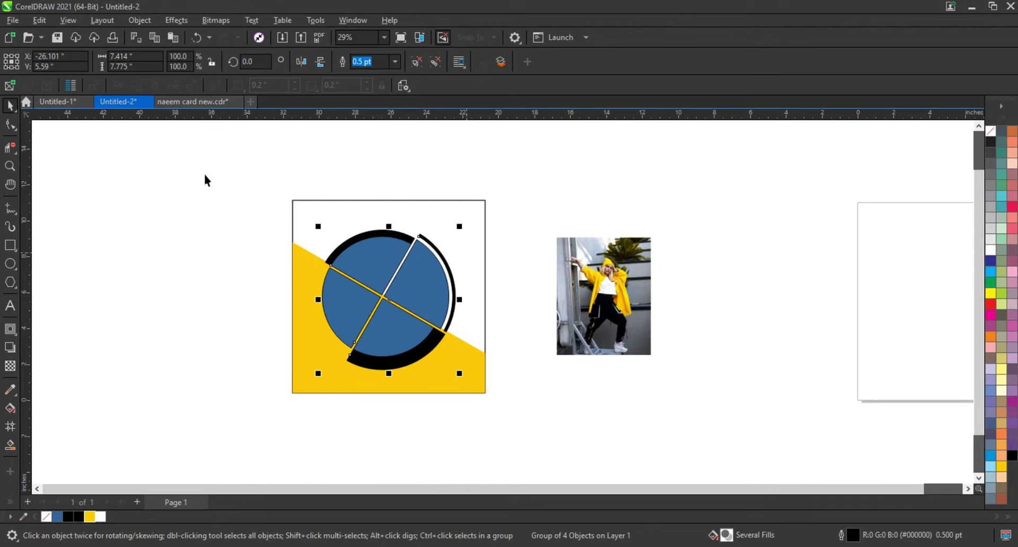
drag(206, 180, 659, 456)
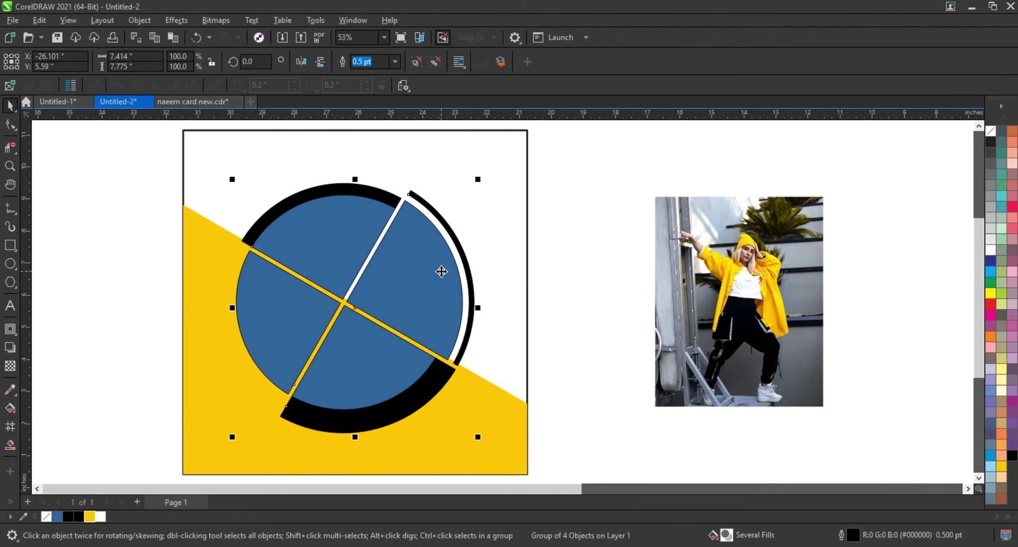
key(Up)
key(Up)
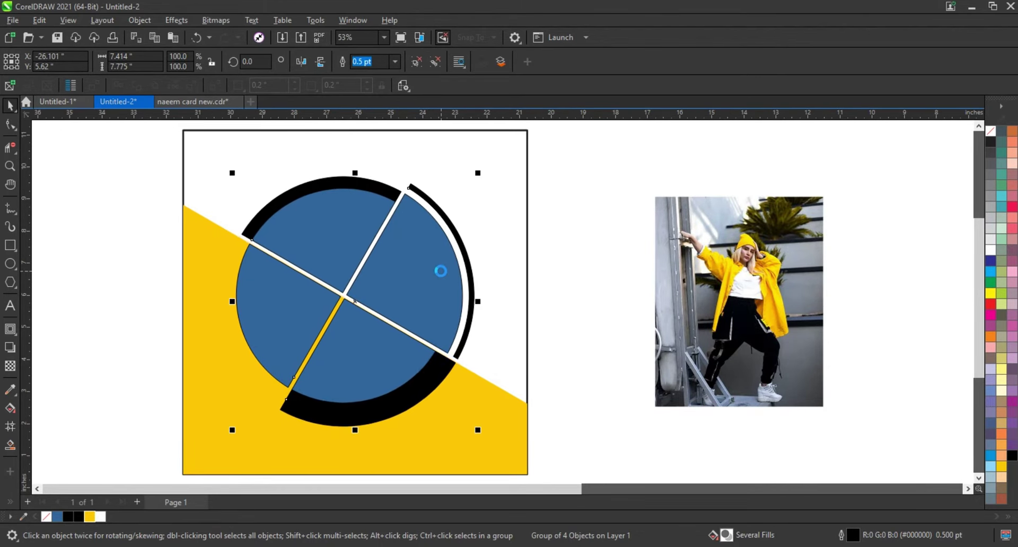
key(Up)
key(Up)
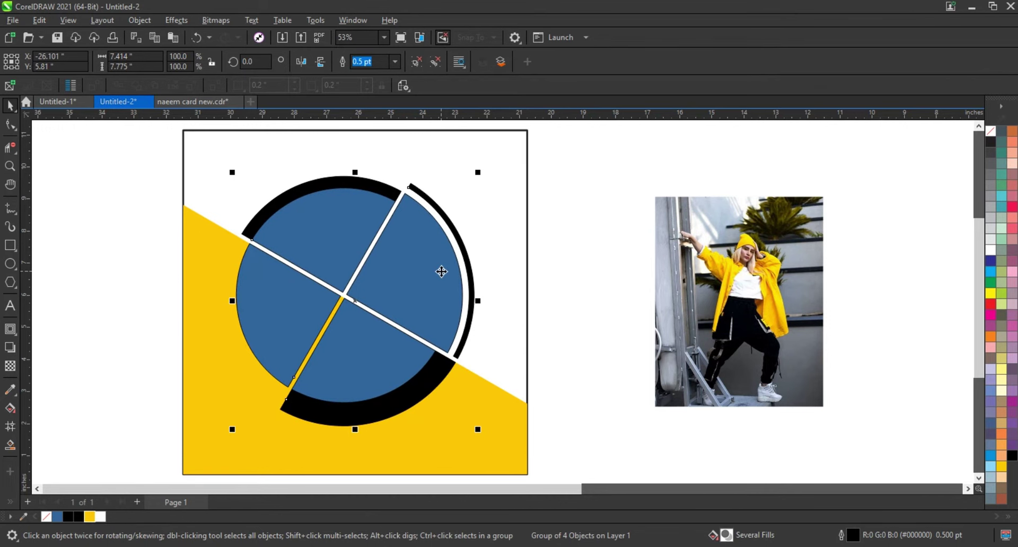
click(423, 272)
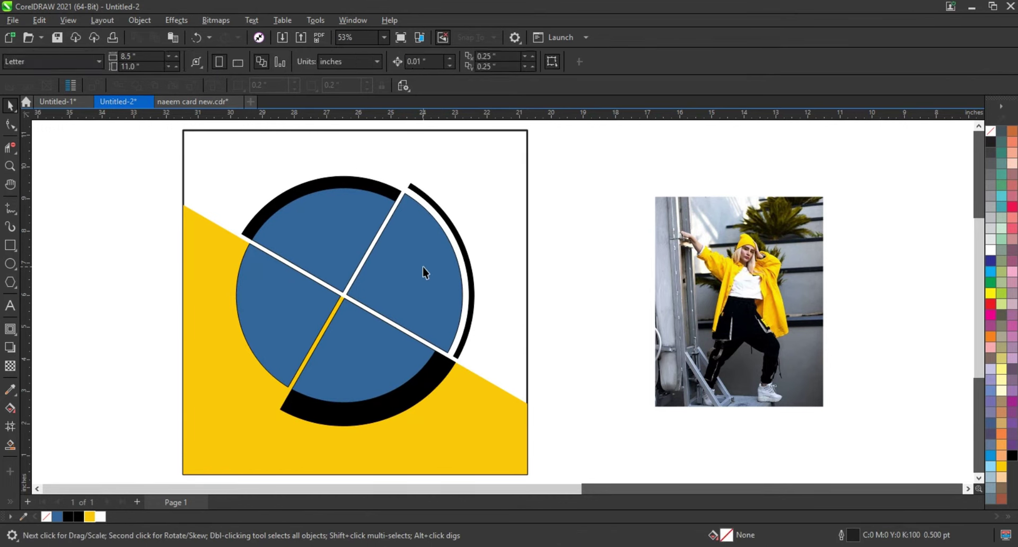
Clip the woman's photo inside the logo circle, then enlarge it and shift it slightly down.
click(790, 312)
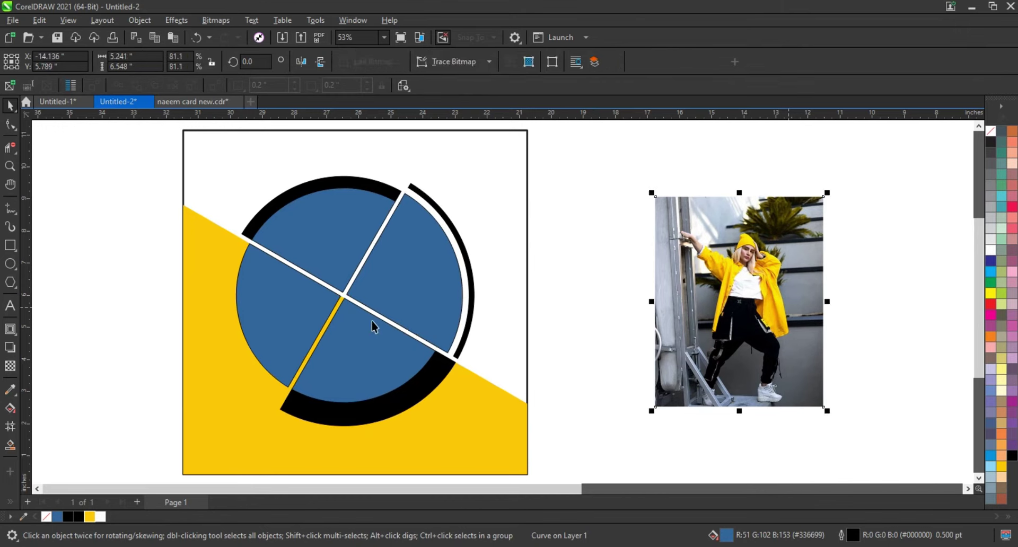
click(375, 325)
ctrl+click(405, 291)
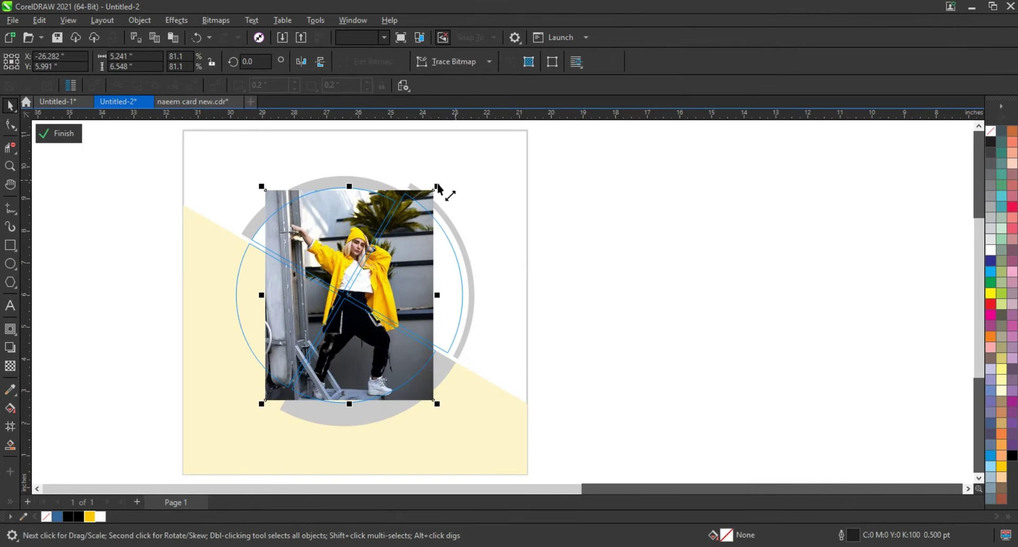
drag(437, 186, 471, 144)
drag(433, 190, 435, 198)
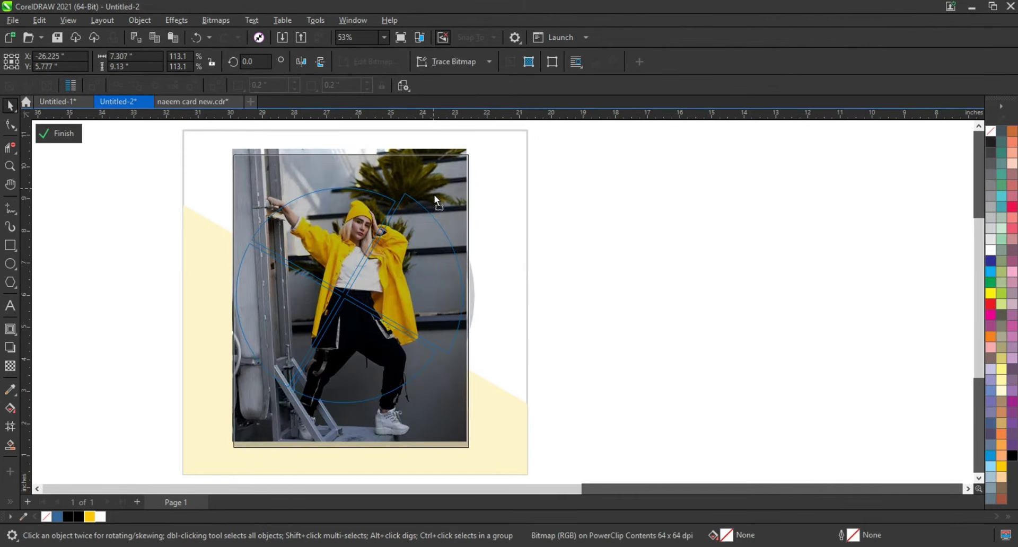
ctrl+click(597, 297)
Remove the outline from the four logo pieces, setting it to No Color.
drag(552, 151, 204, 440)
right_click(989, 132)
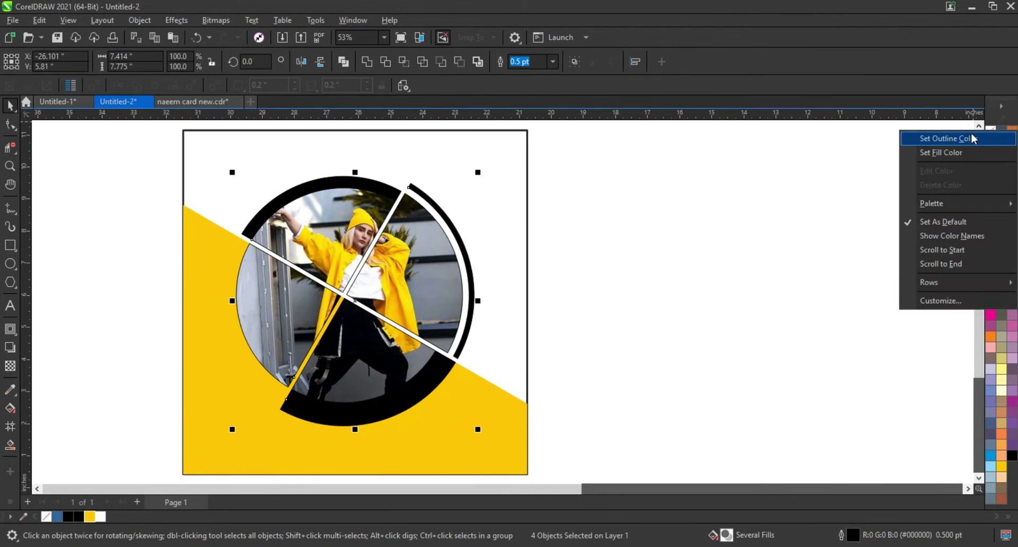
click(967, 139)
click(636, 328)
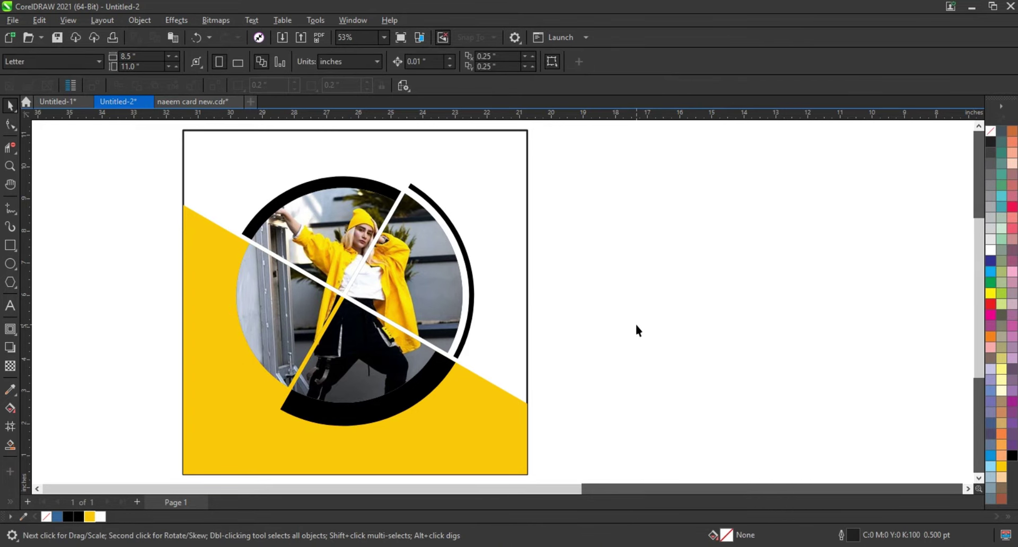
Type 'YOUR HEADLINE HERE' on three lines to the left of the page.
click(10, 305)
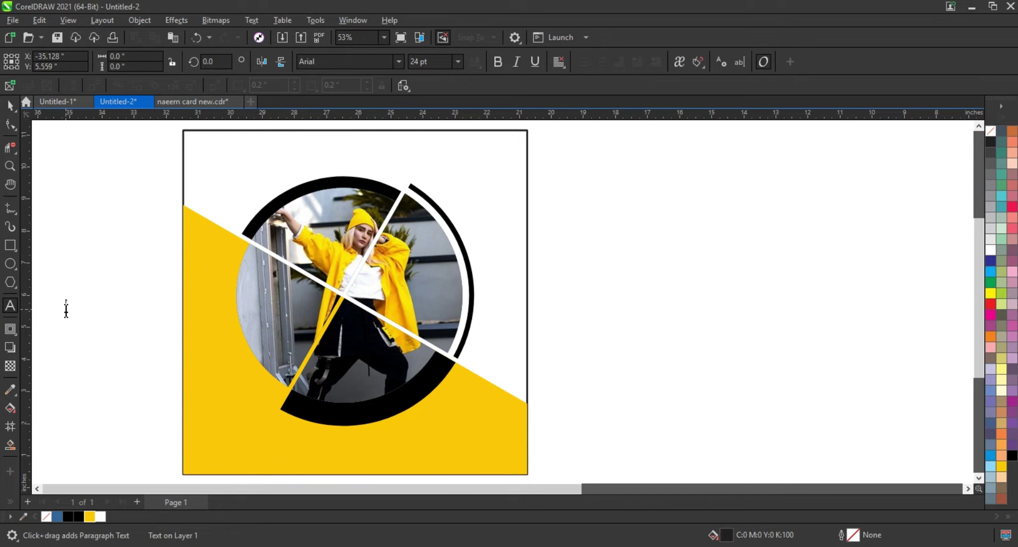
text(YOUR)
key(Return)
text(HERE)
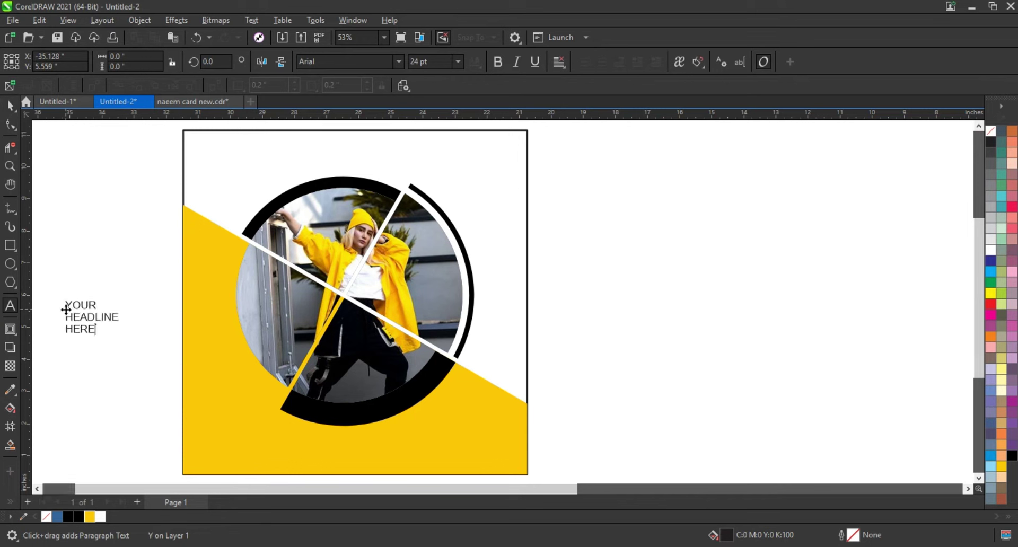
Change the headline's font to Swis721 Cn BT.
click(10, 105)
click(394, 60)
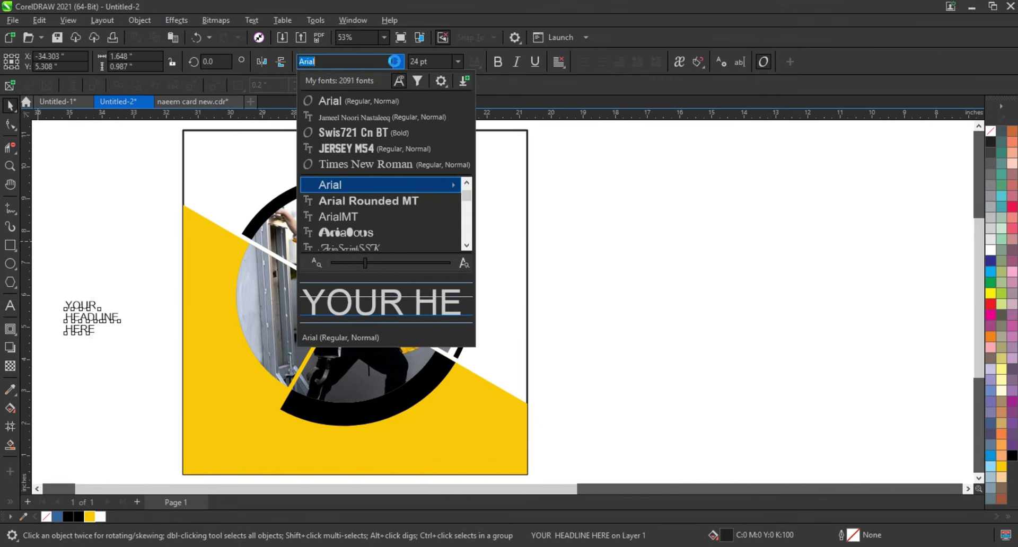
click(366, 131)
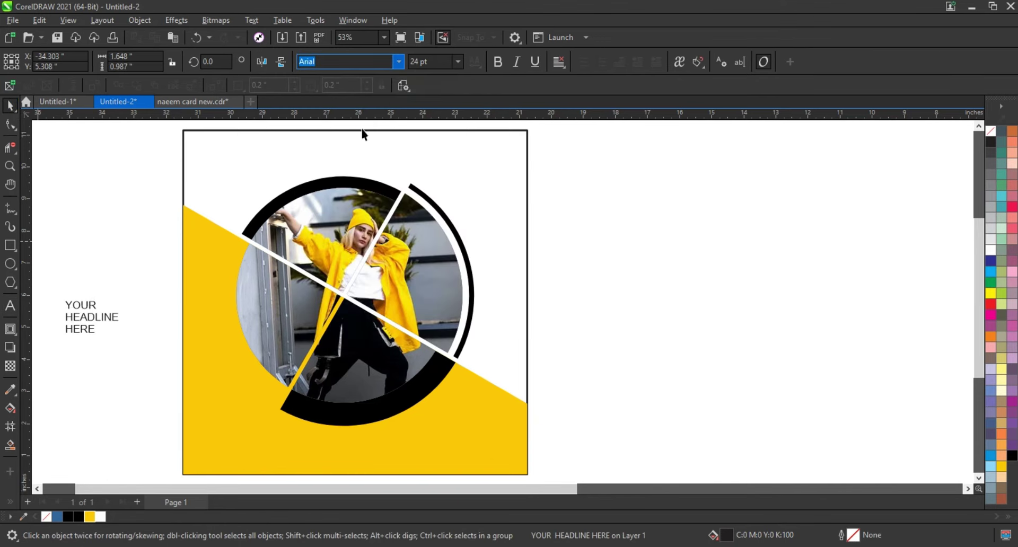
Move the headline to the page's top-left, enlarge it, and place a smaller copy lower down.
click(60, 334)
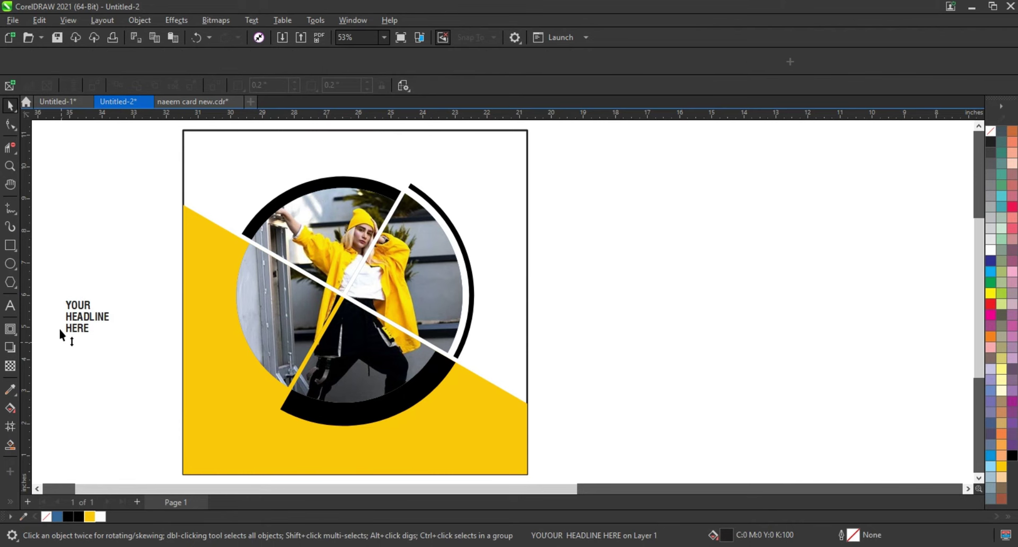
click(66, 325)
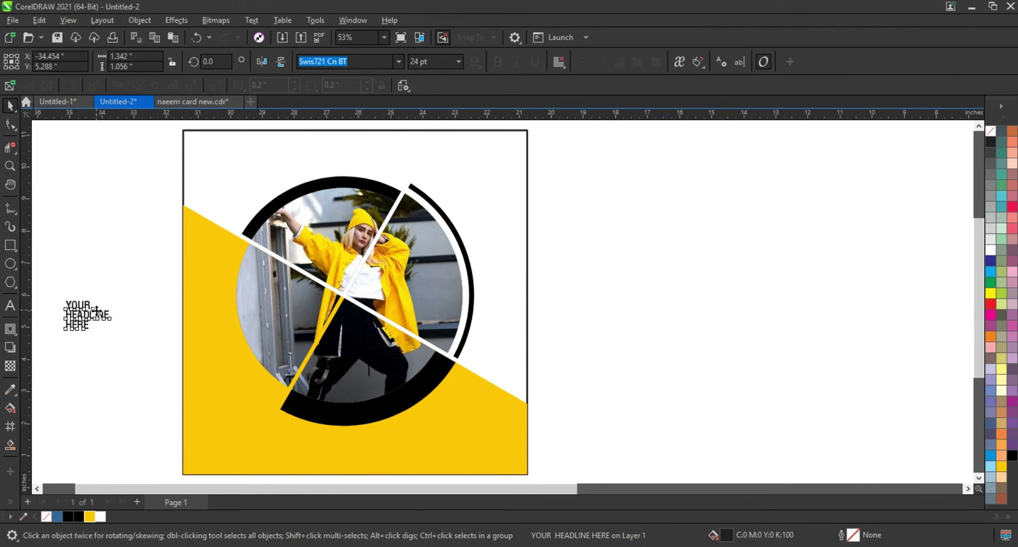
click(134, 257)
click(87, 313)
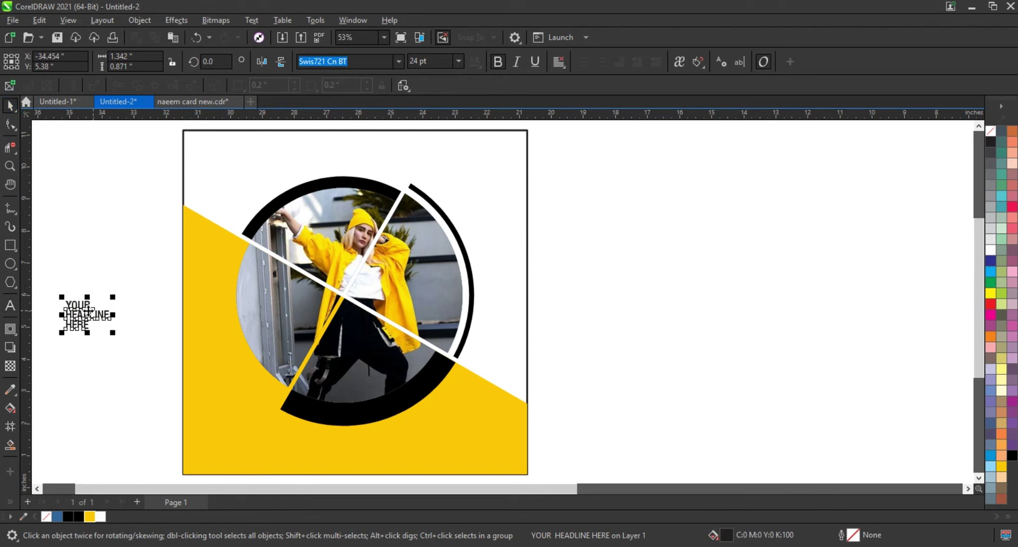
drag(88, 312, 216, 153)
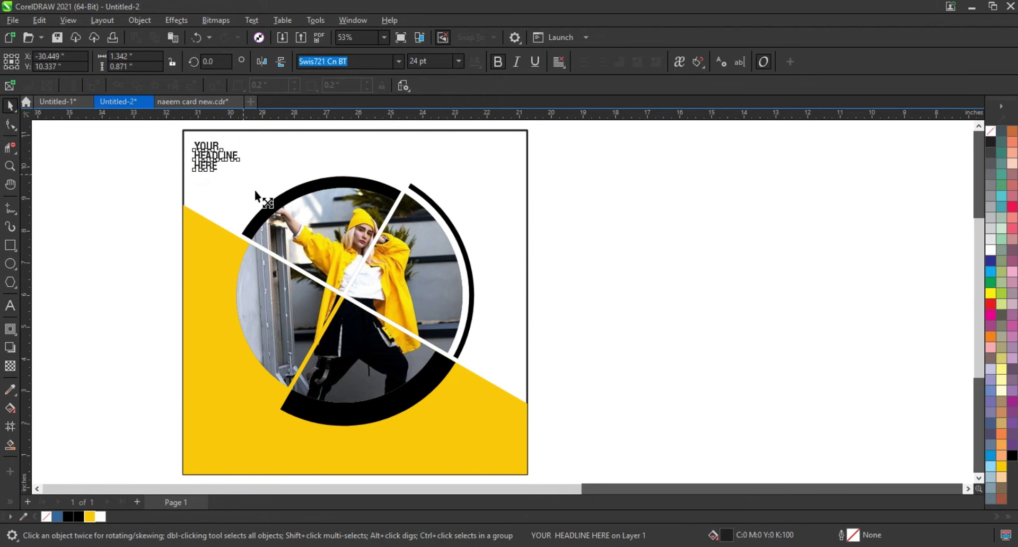
drag(255, 198, 292, 228)
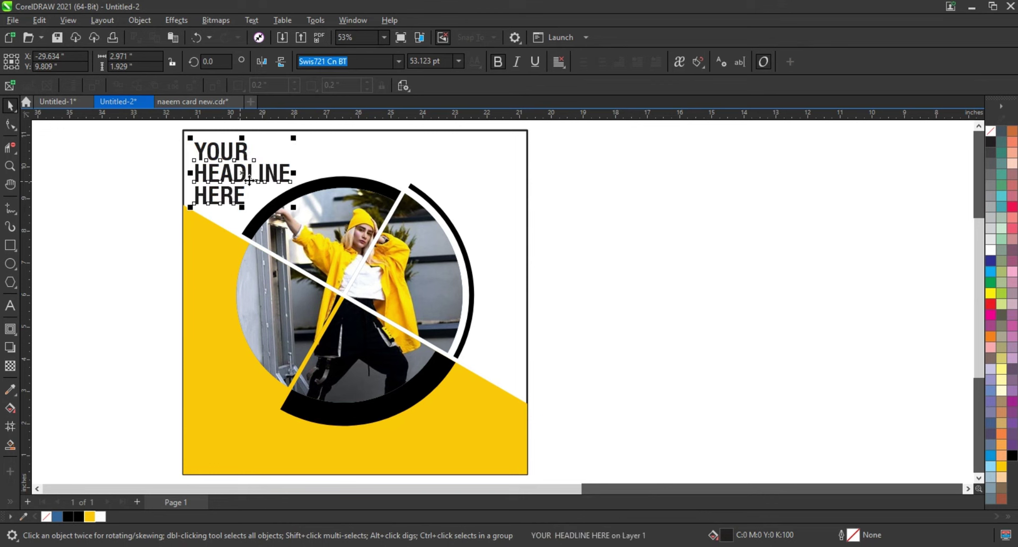
drag(249, 181, 248, 354)
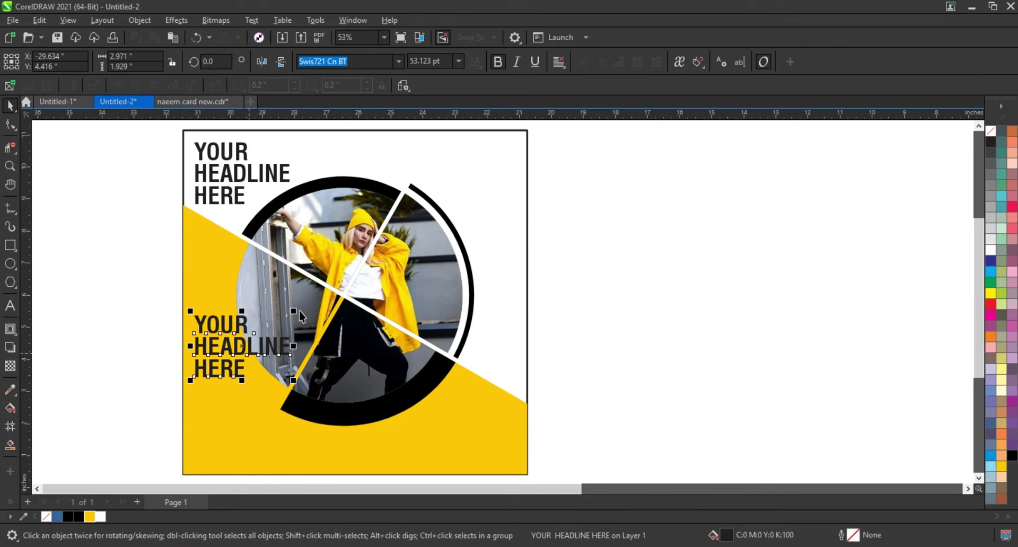
drag(284, 320, 266, 336)
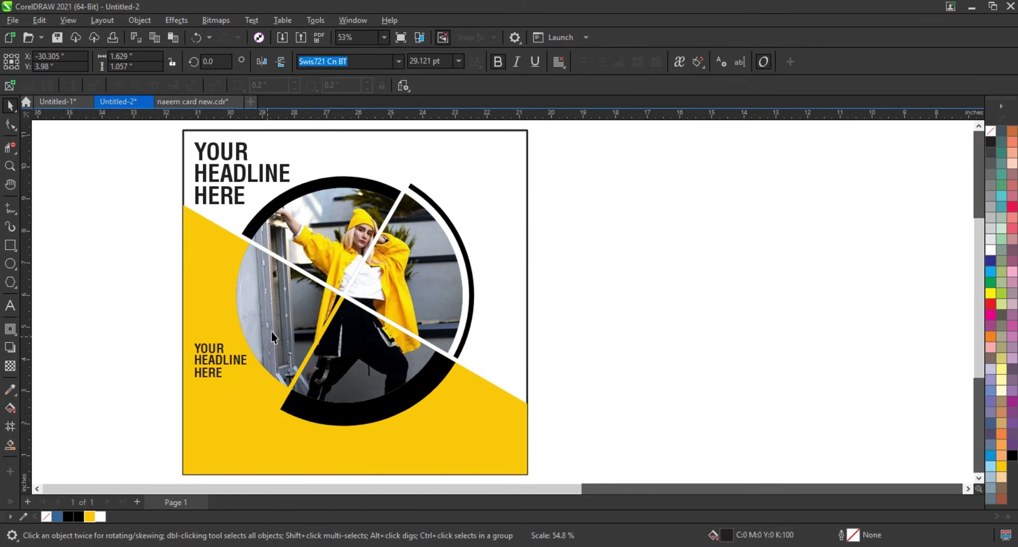
Change the lower copy's wording to 'UPTO 50% OFF' on three lines.
click(9, 306)
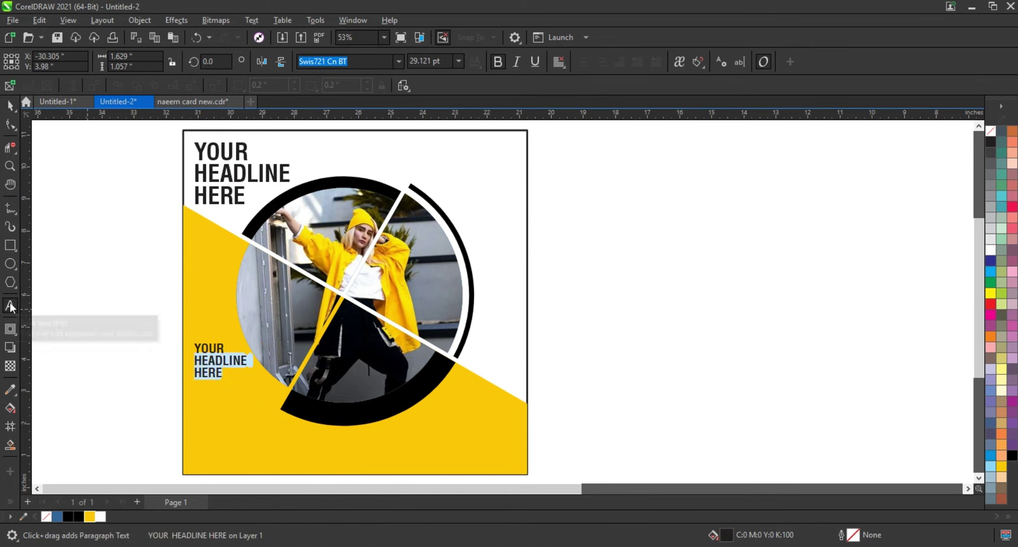
text(UPTO)
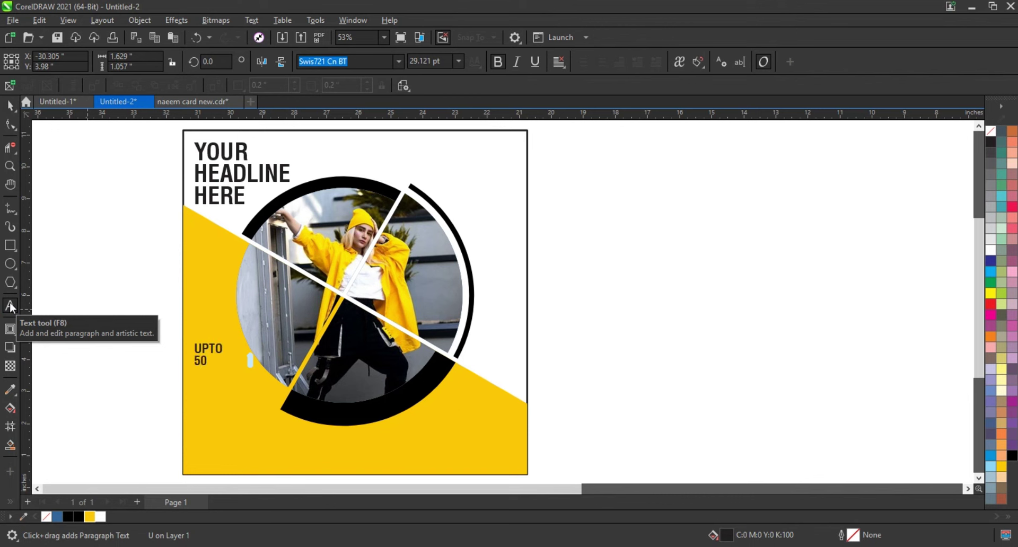
text(%)
key(Return)
text(FF)
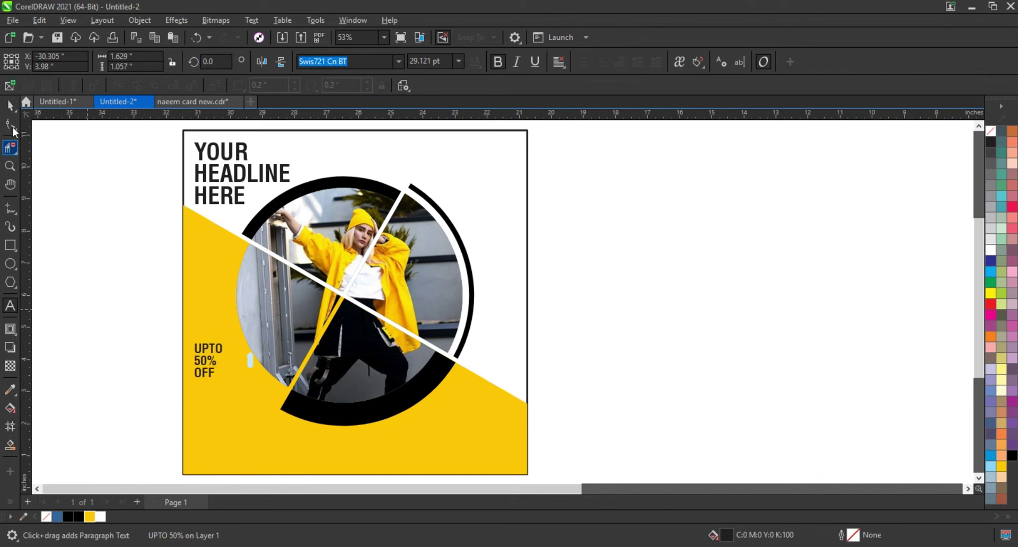
click(9, 105)
Enlarge the 'UPTO 50% OFF' text and move it higher on the yellow area.
drag(225, 339, 232, 331)
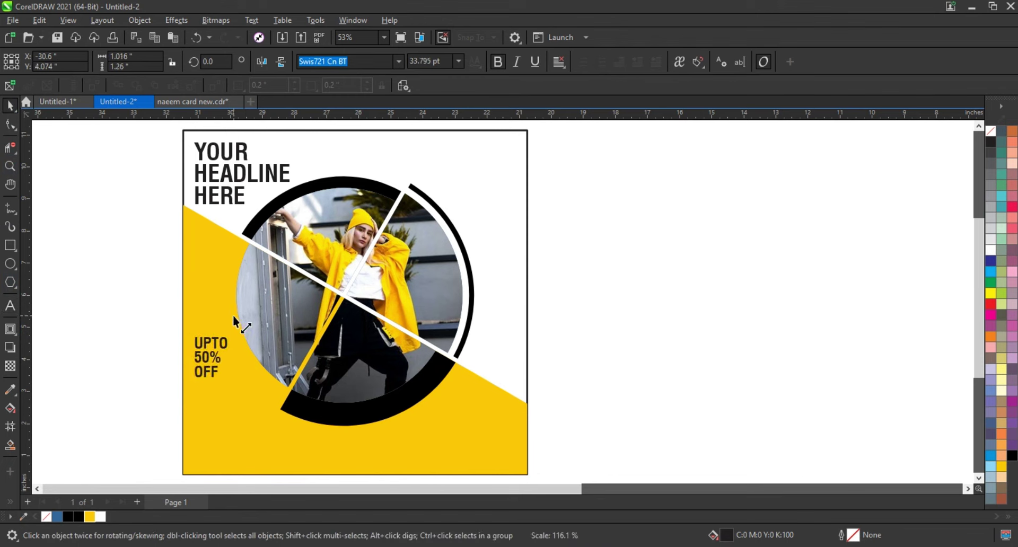
drag(205, 377, 204, 317)
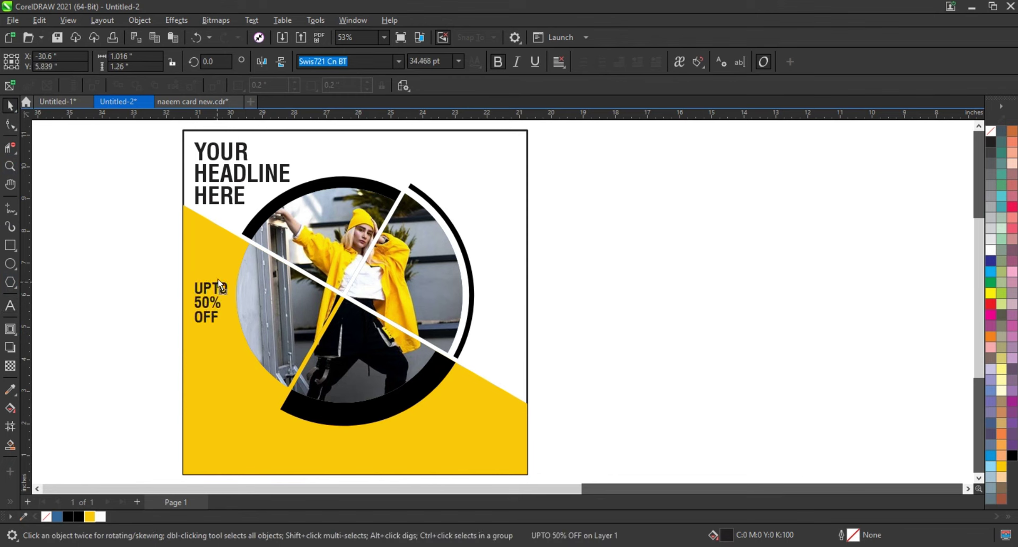
click(193, 323)
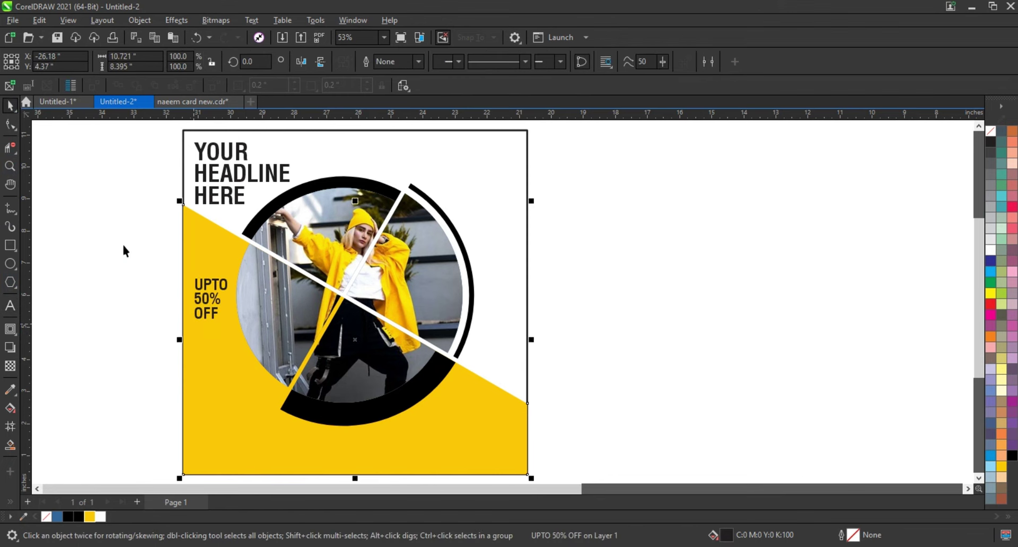
drag(128, 247, 236, 336)
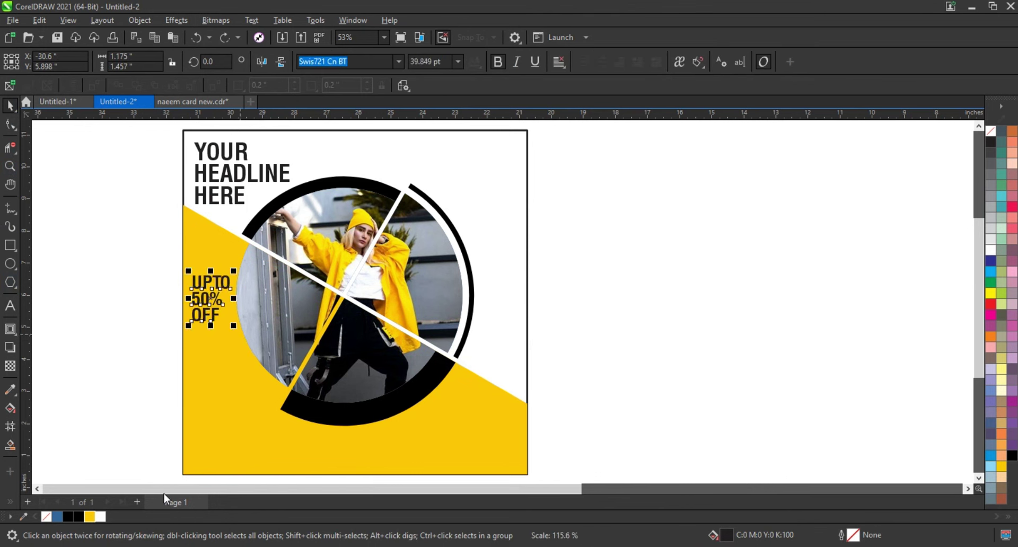
click(135, 316)
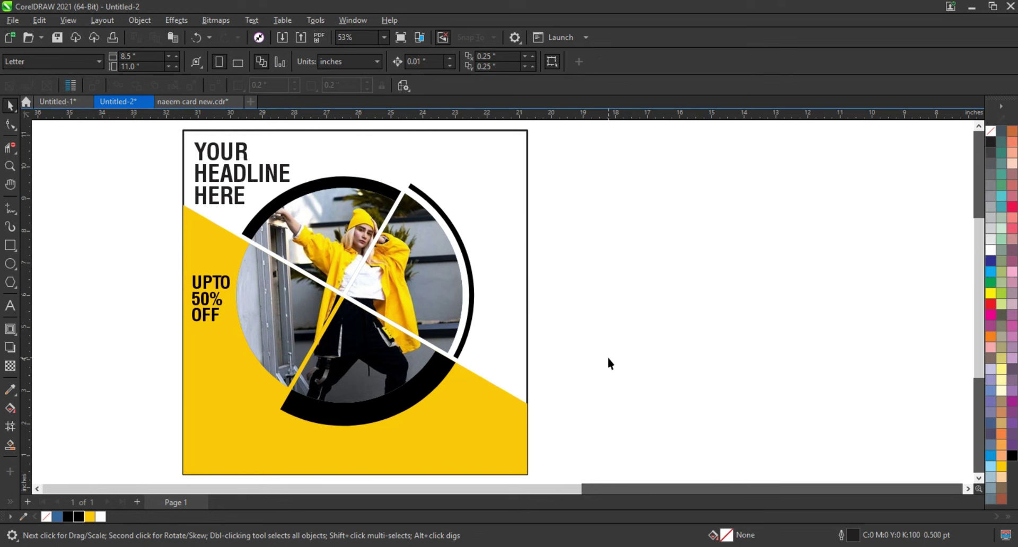
click(428, 298)
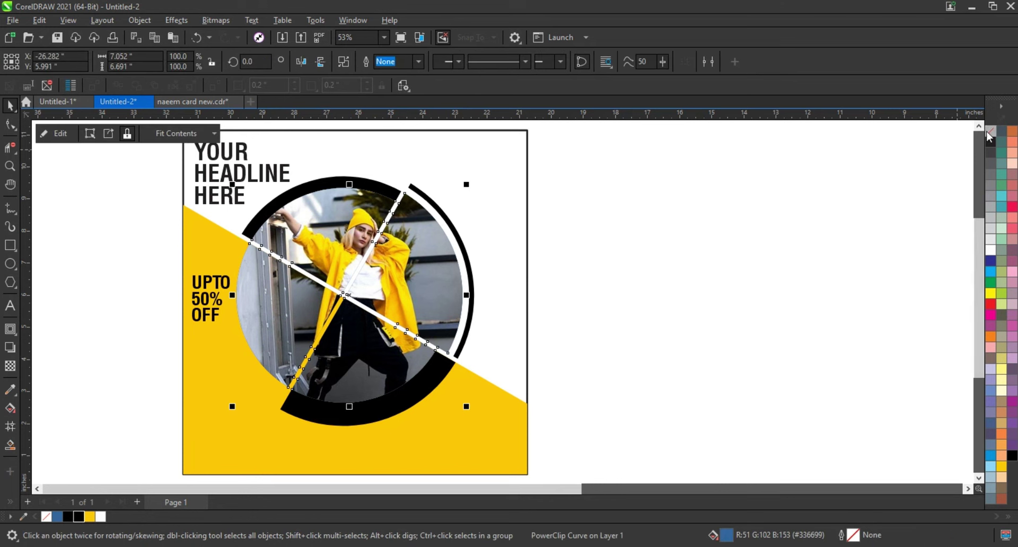
click(769, 300)
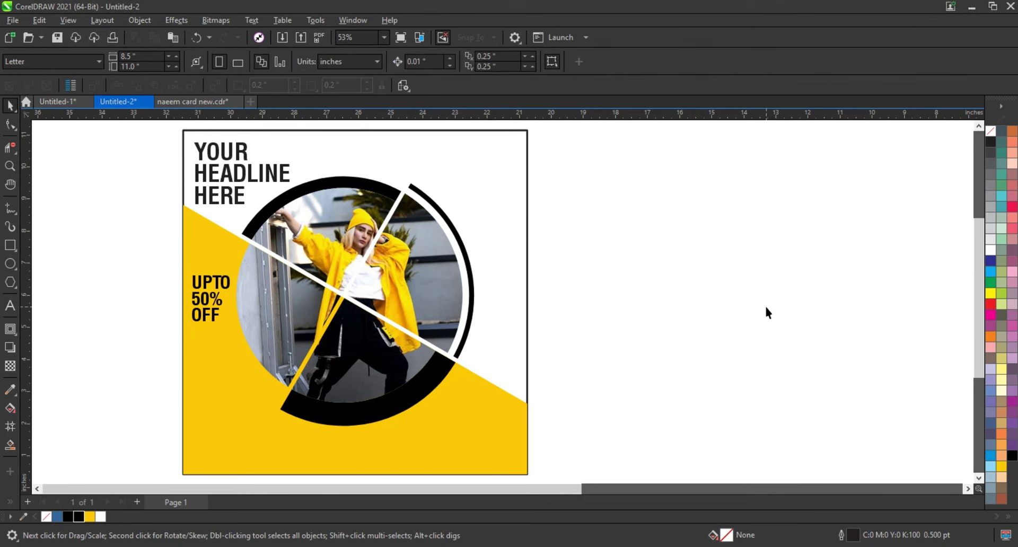
click(406, 243)
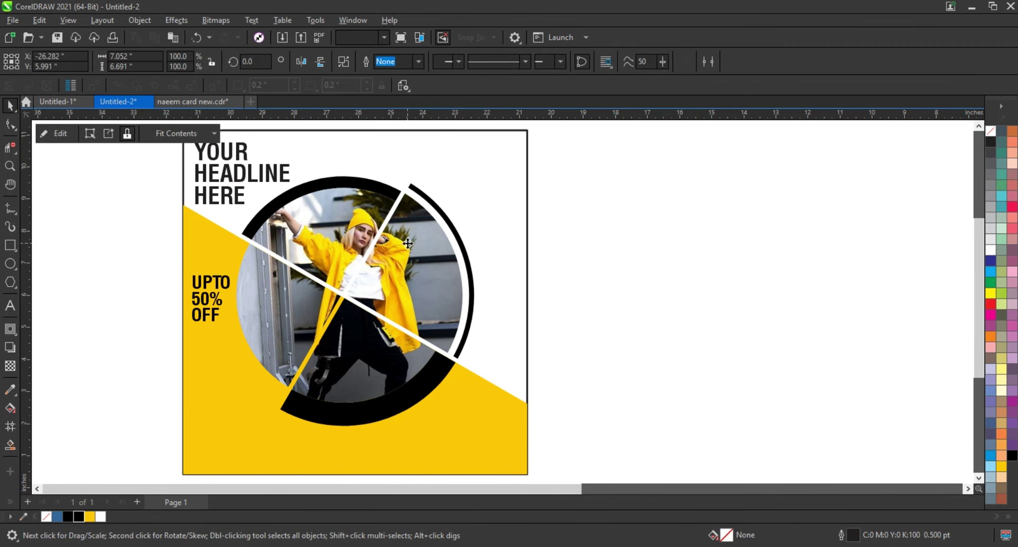
scroll(722, 306, down, 1)
click(722, 308)
scroll(722, 308, down, 1)
scroll(722, 309, down, 1)
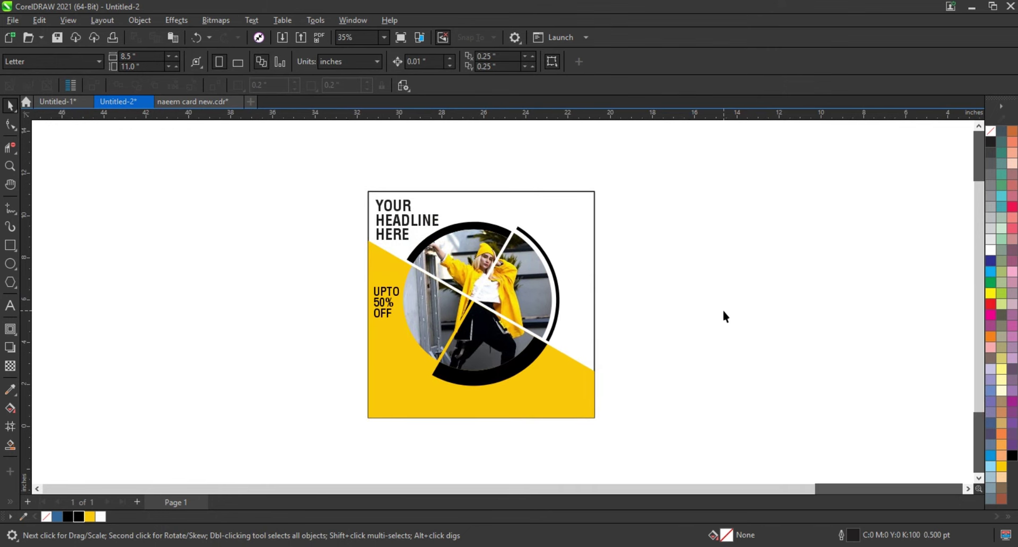
scroll(722, 309, up, 2)
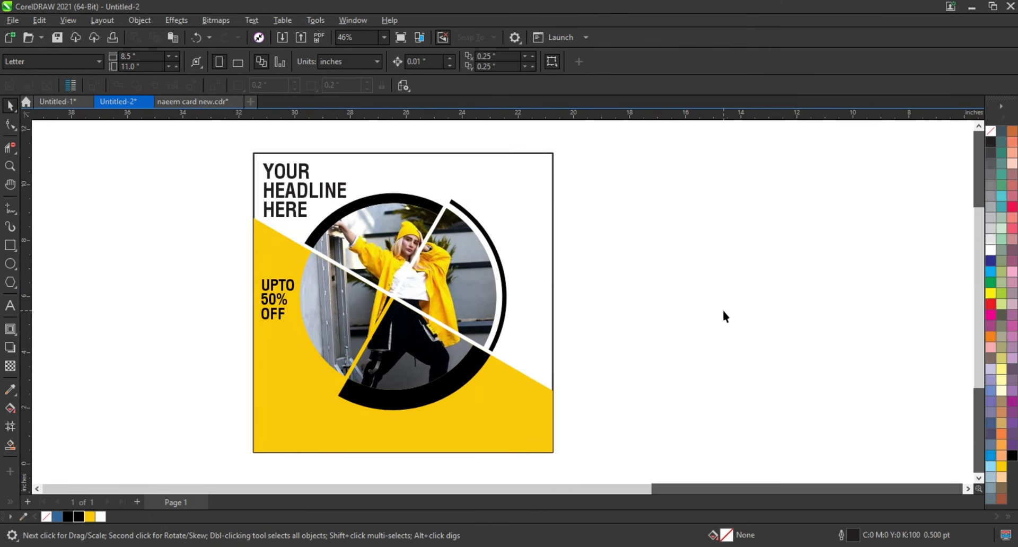